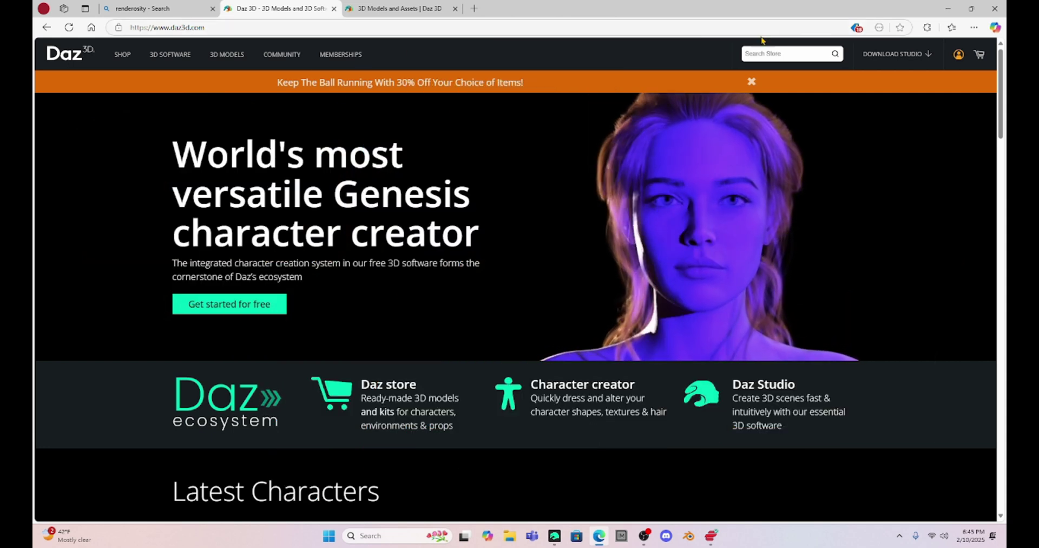
Step: Open the Daz 3D shop's Weekly Freebies and browse the free 3D models, including the What's Hot items
{"action": "left_click", "coordinate": [122, 54]}
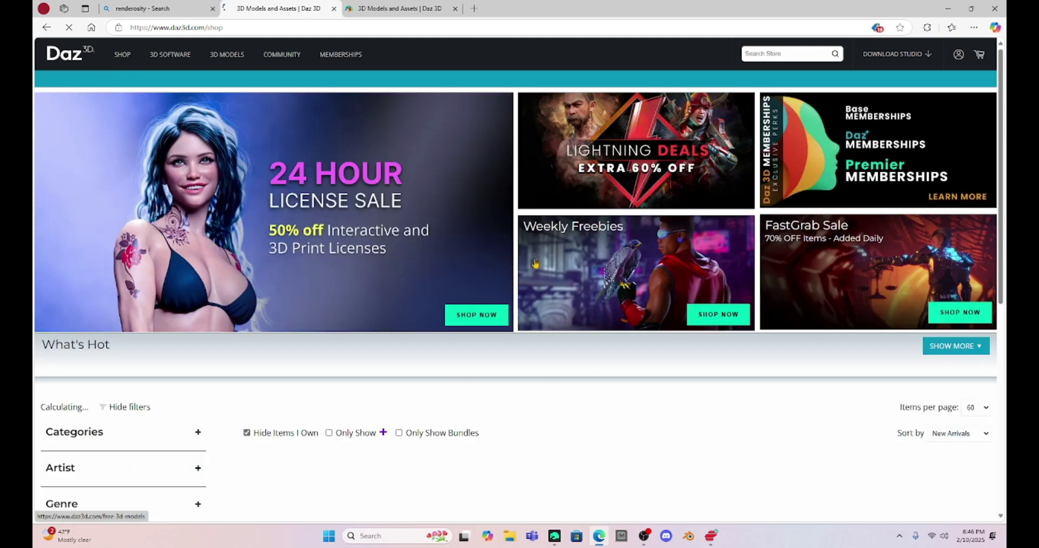
{"action": "left_click", "coordinate": [620, 253]}
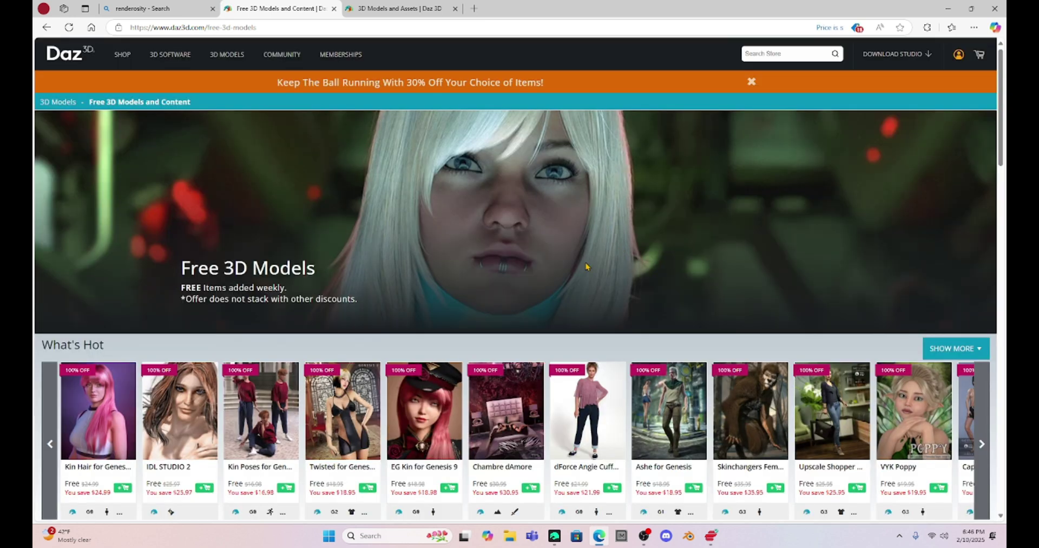
{"action": "scroll", "coordinate": [499, 336], "scroll_direction": "down", "scroll_amount": 3}
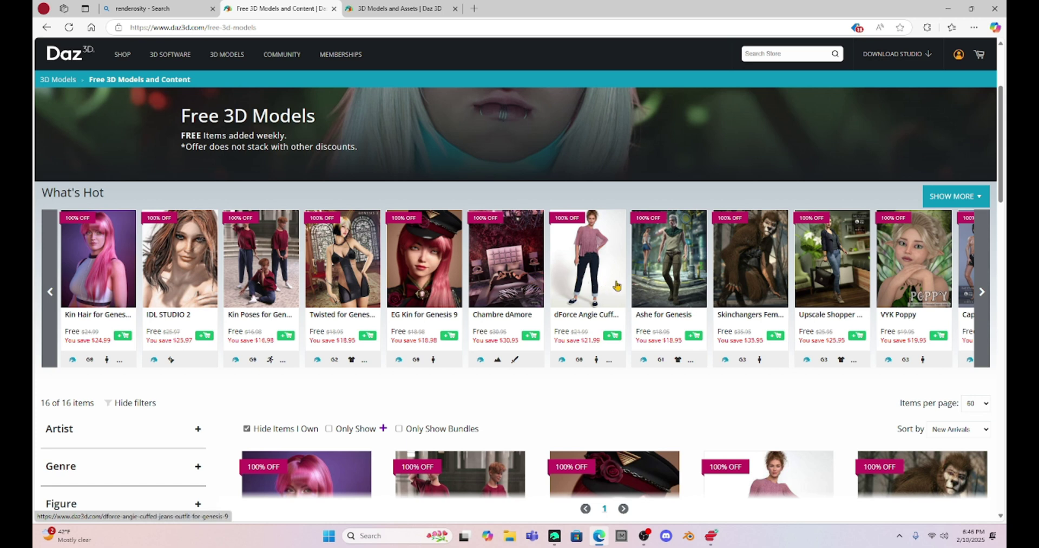
{"action": "left_click", "coordinate": [982, 292]}
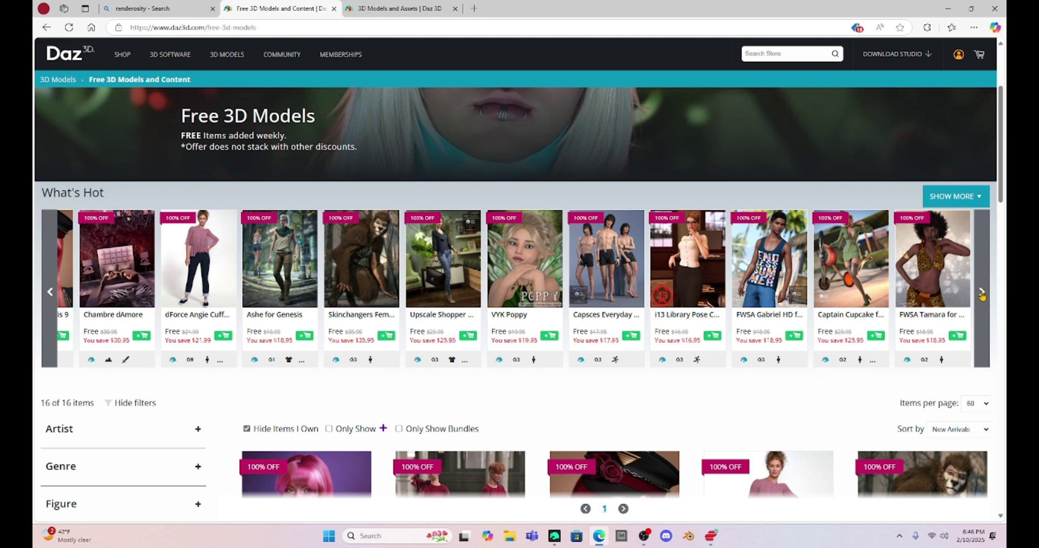
{"action": "scroll", "coordinate": [616, 314], "scroll_direction": "down", "scroll_amount": 1}
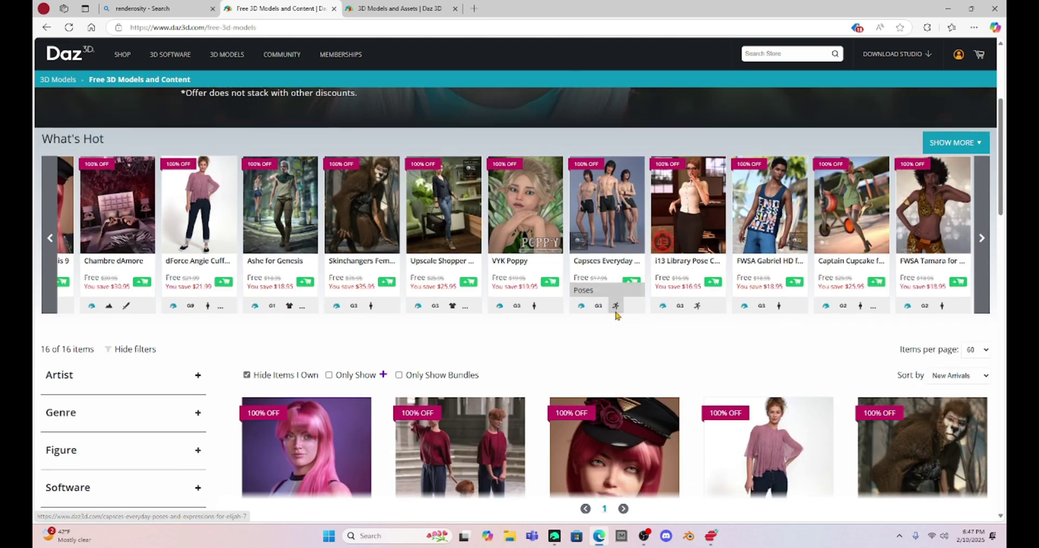
{"action": "scroll", "coordinate": [617, 308], "scroll_direction": "down", "scroll_amount": 5}
{"action": "scroll", "coordinate": [622, 300], "scroll_direction": "down", "scroll_amount": 2}
{"action": "scroll", "coordinate": [624, 305], "scroll_direction": "down", "scroll_amount": 2}
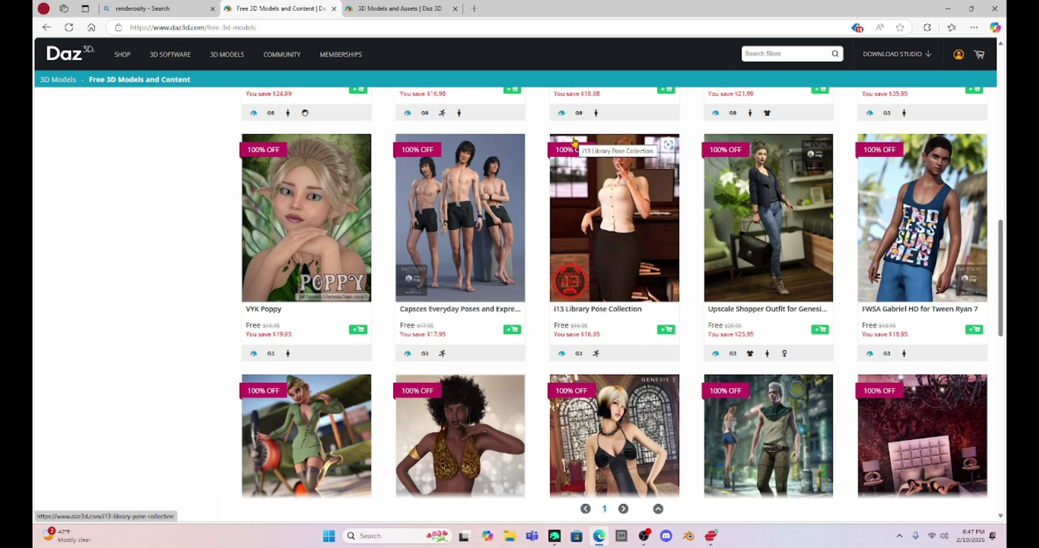
Step: Open Renderosity's Freestuff page from the existing search results and look over the new freebies
{"action": "left_click", "coordinate": [162, 9]}
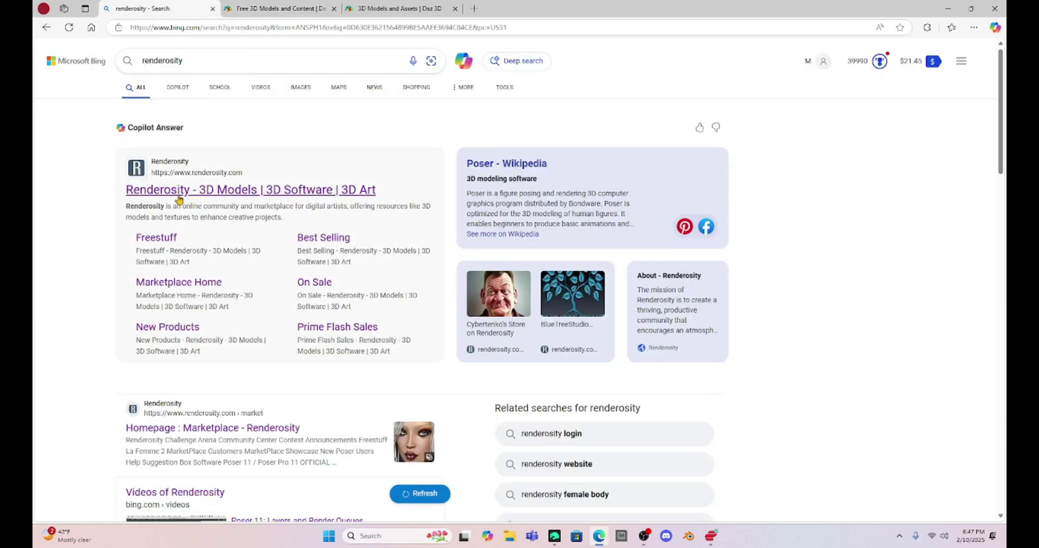
{"action": "left_click", "coordinate": [157, 238]}
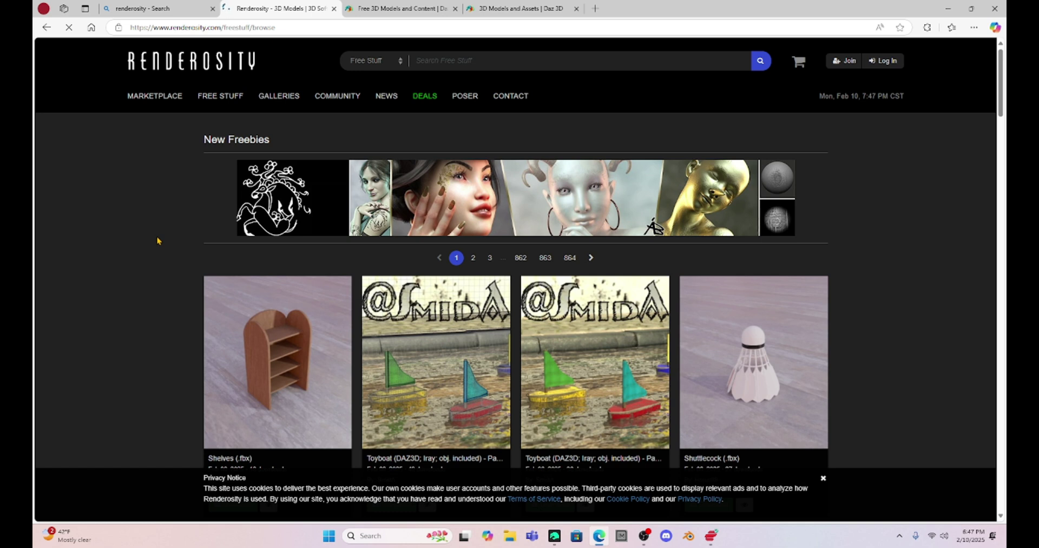
{"action": "scroll", "coordinate": [341, 303], "scroll_direction": "down", "scroll_amount": 3}
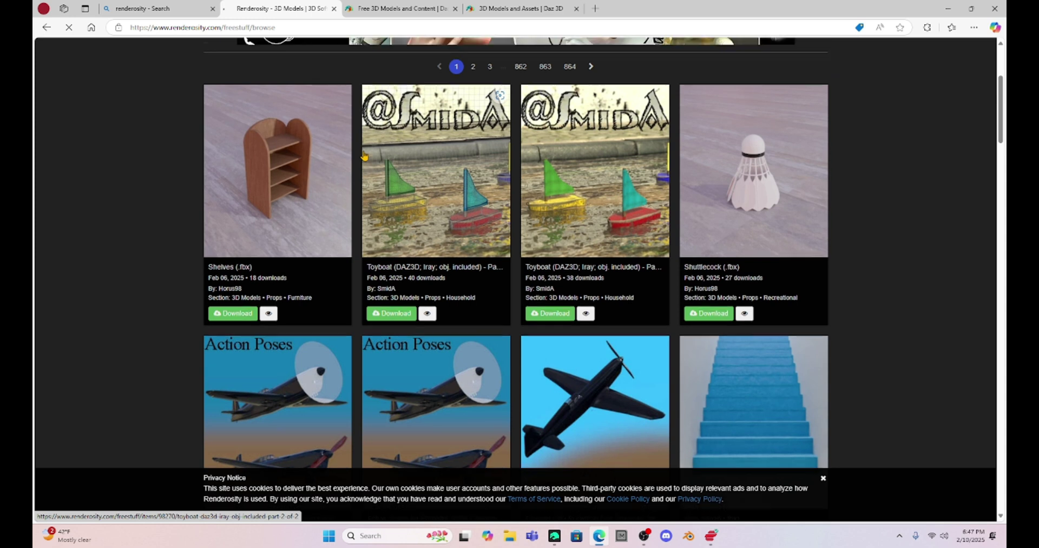
{"action": "scroll", "coordinate": [364, 156], "scroll_direction": "up", "scroll_amount": 4}
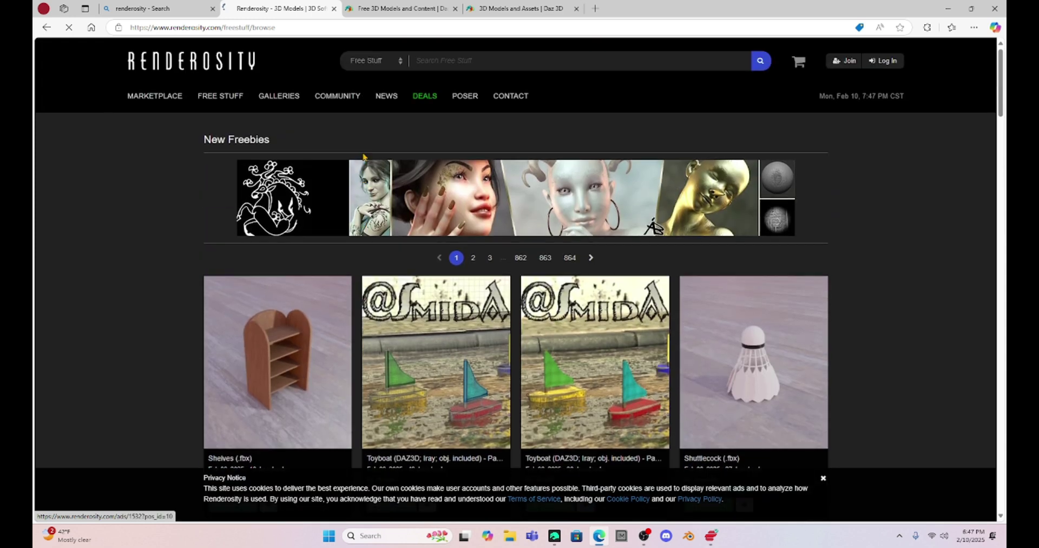
Step: Search the web for "Daz studio freestuff" in a new browser tab
{"action": "left_click", "coordinate": [595, 9]}
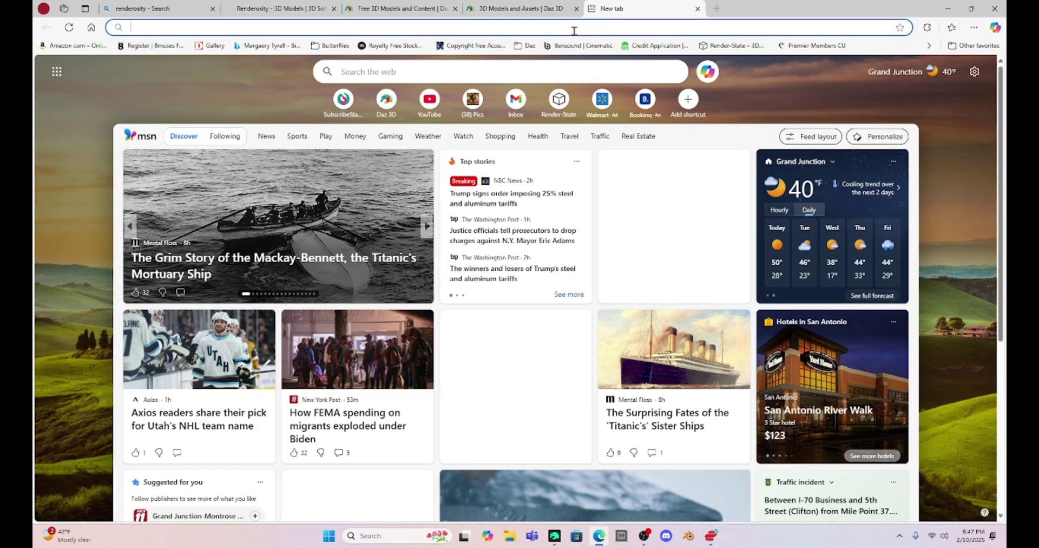
{"action": "left_click", "coordinate": [574, 31]}
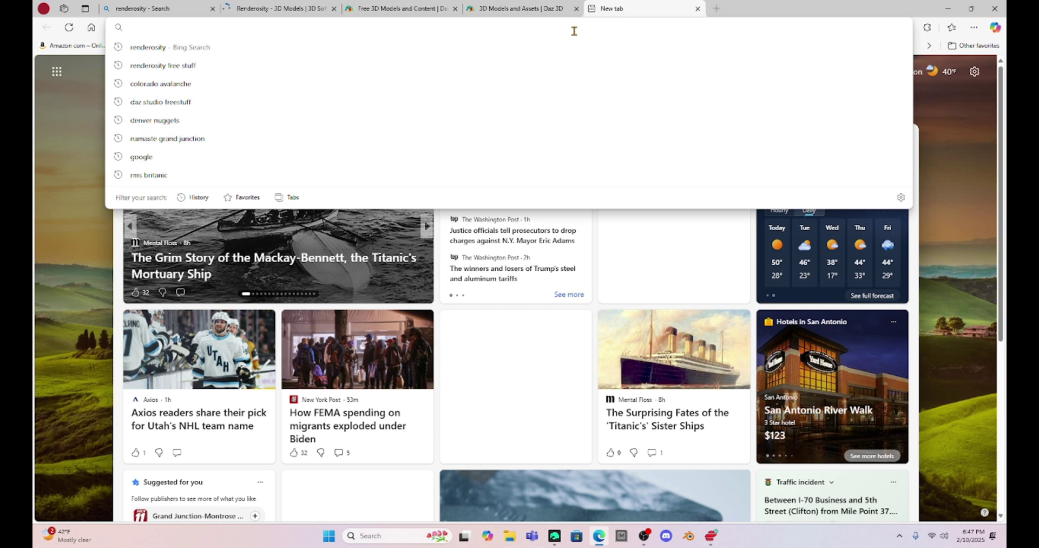
{"action": "type", "text": "Daz studio freestuff"}
{"action": "key", "text": "Return"}
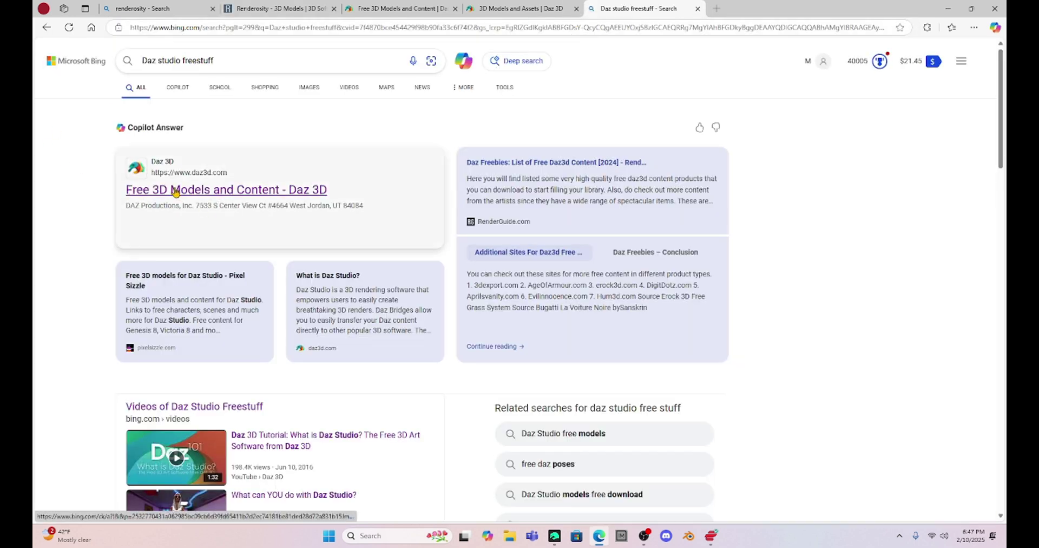
Step: Find the Most Digital Creations result for free Poser and DAZ Studio content, open it and read its freebie information
{"action": "scroll", "coordinate": [175, 199], "scroll_direction": "down", "scroll_amount": 3}
{"action": "scroll", "coordinate": [175, 198], "scroll_direction": "down", "scroll_amount": 7}
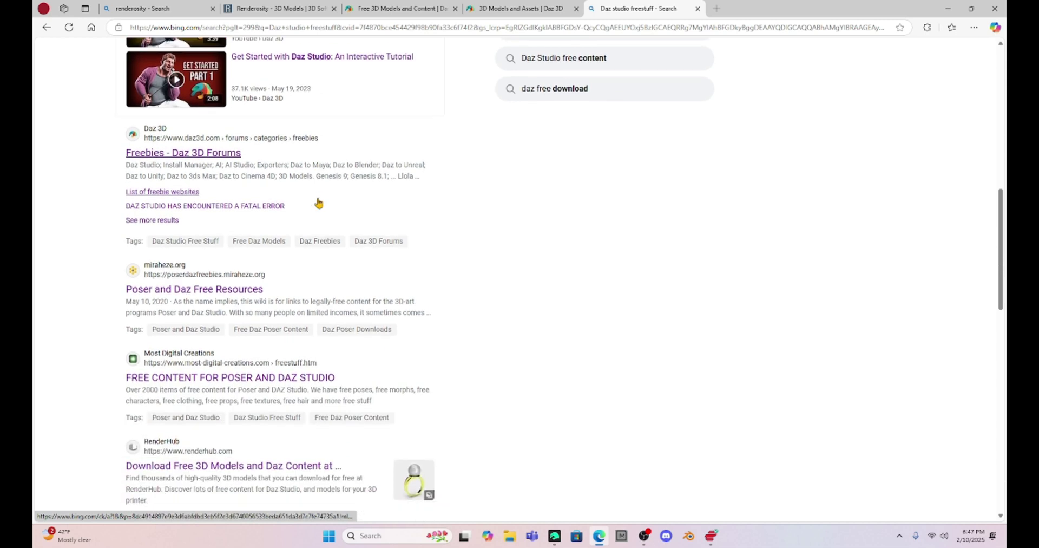
{"action": "scroll", "coordinate": [184, 227], "scroll_direction": "down", "scroll_amount": 3}
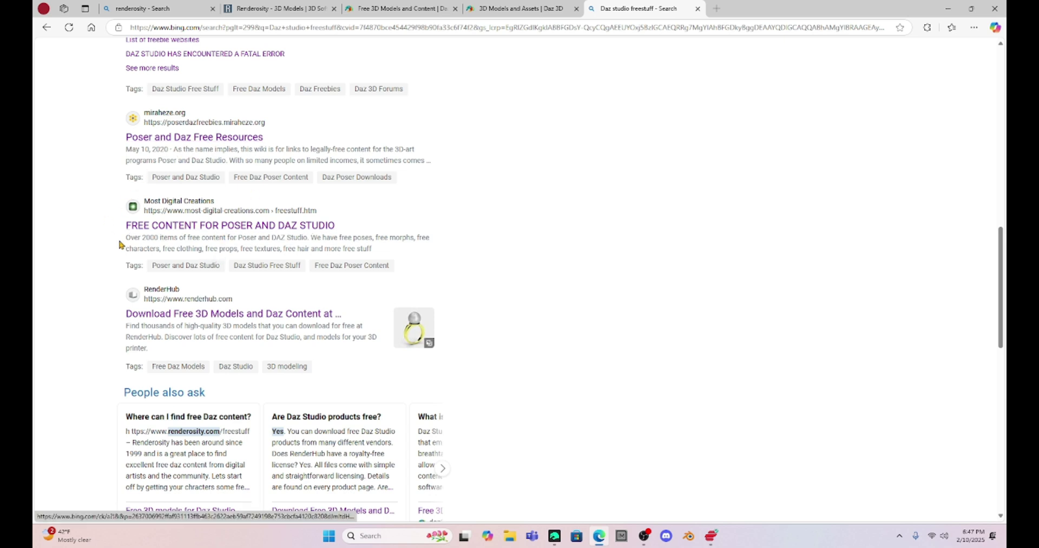
{"action": "left_click", "coordinate": [197, 231]}
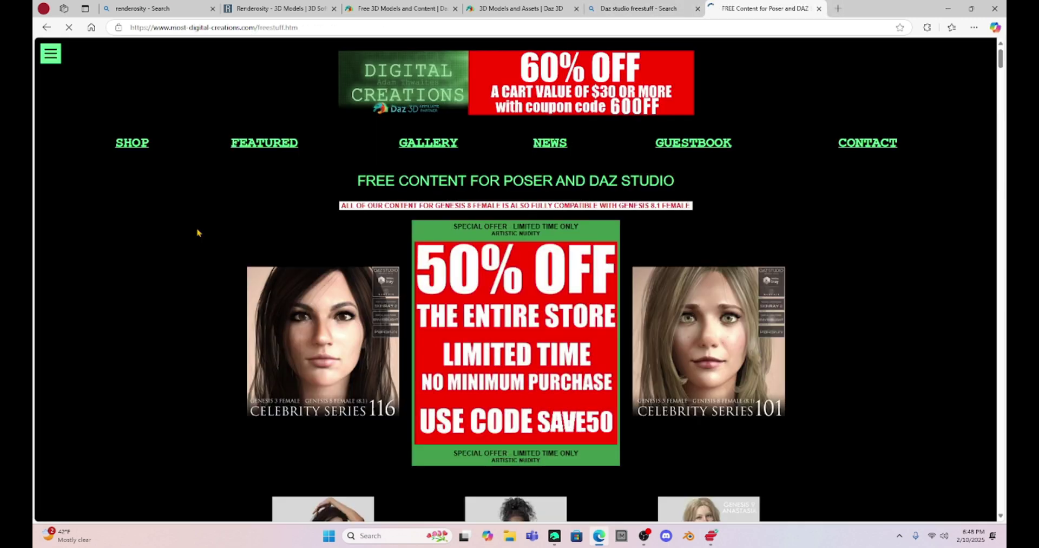
{"action": "scroll", "coordinate": [571, 260], "scroll_direction": "down", "scroll_amount": 7}
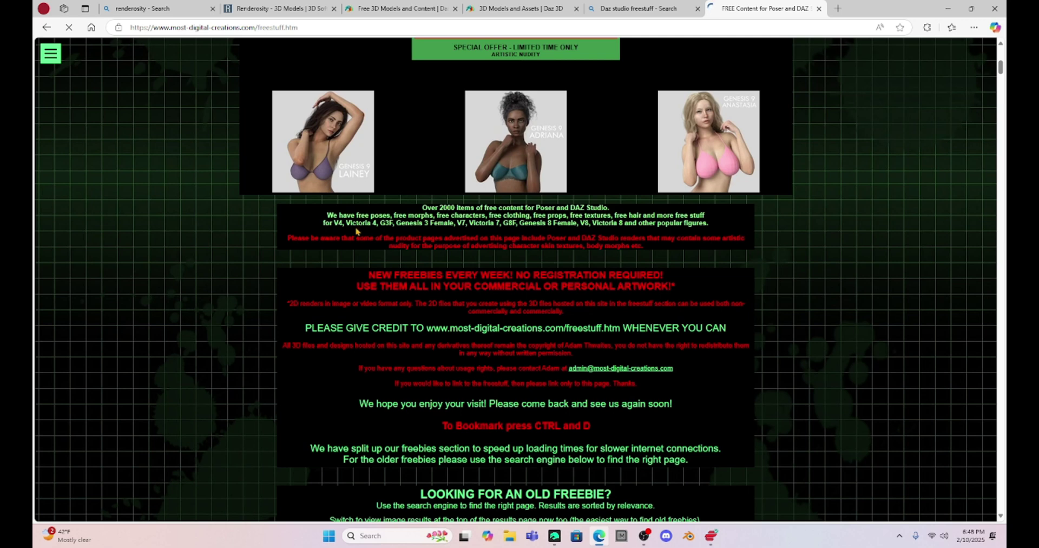
Step: Return to the Daz 3D shop, open the FastGrab Sale and browse its 70% off items
{"action": "left_click", "coordinate": [383, 9]}
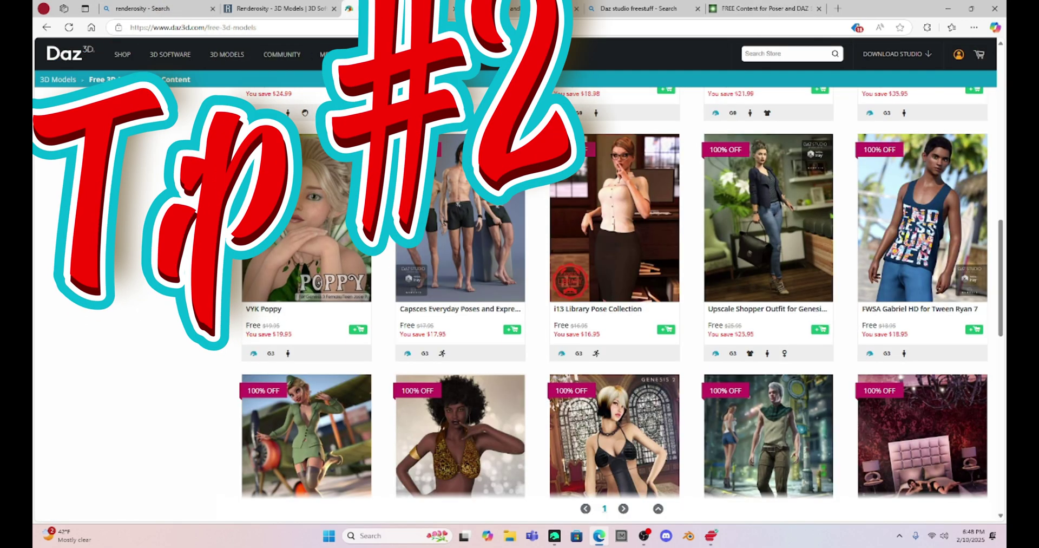
{"action": "scroll", "coordinate": [104, 181], "scroll_direction": "up", "scroll_amount": 3}
{"action": "scroll", "coordinate": [105, 181], "scroll_direction": "up", "scroll_amount": 10}
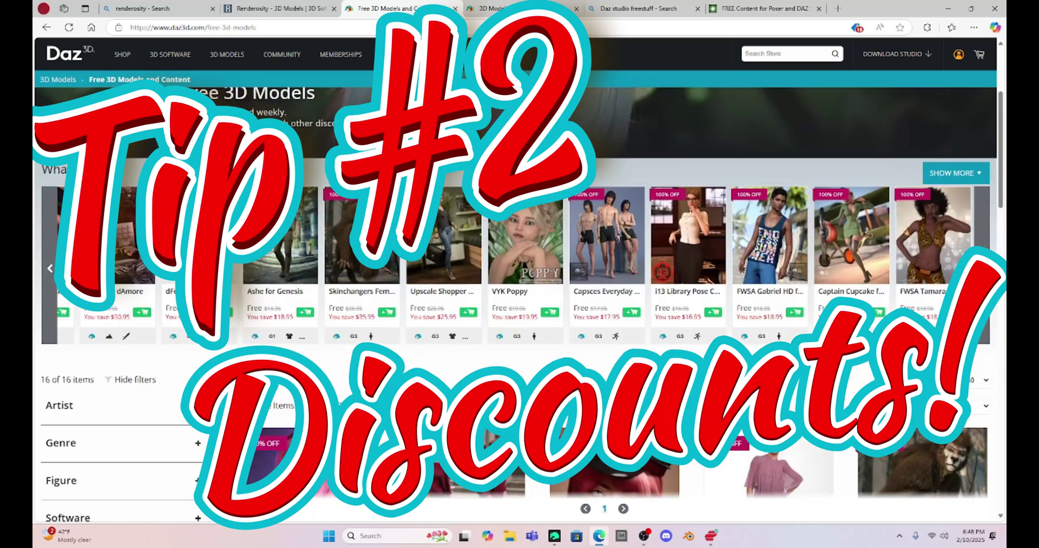
{"action": "left_click", "coordinate": [122, 55]}
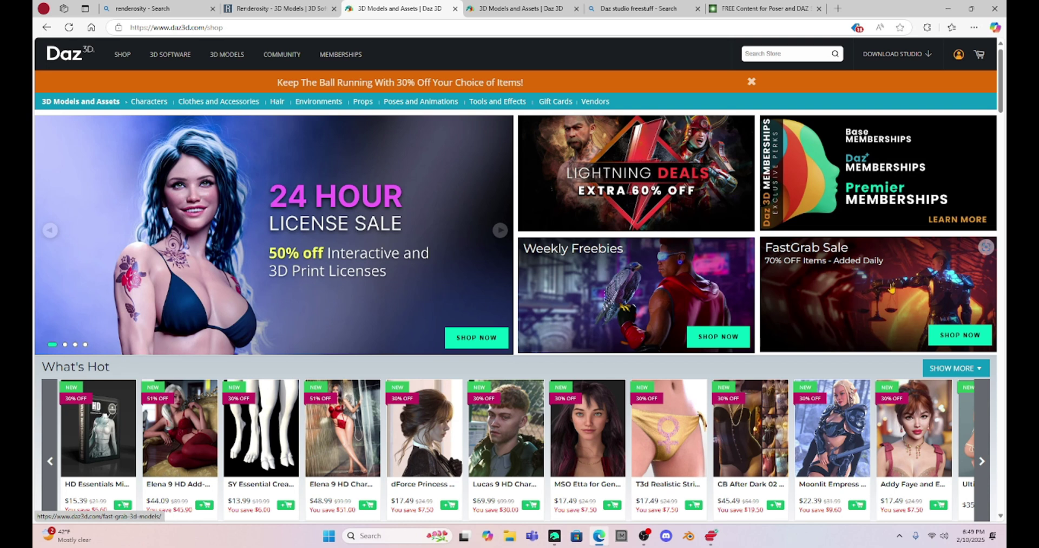
{"action": "left_click", "coordinate": [950, 337]}
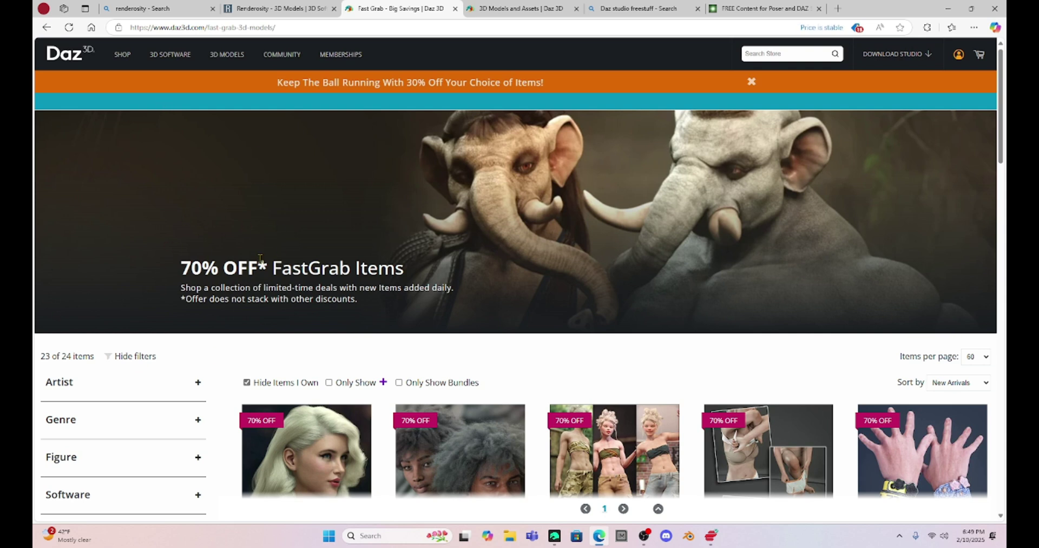
{"action": "scroll", "coordinate": [325, 299], "scroll_direction": "down", "scroll_amount": 3}
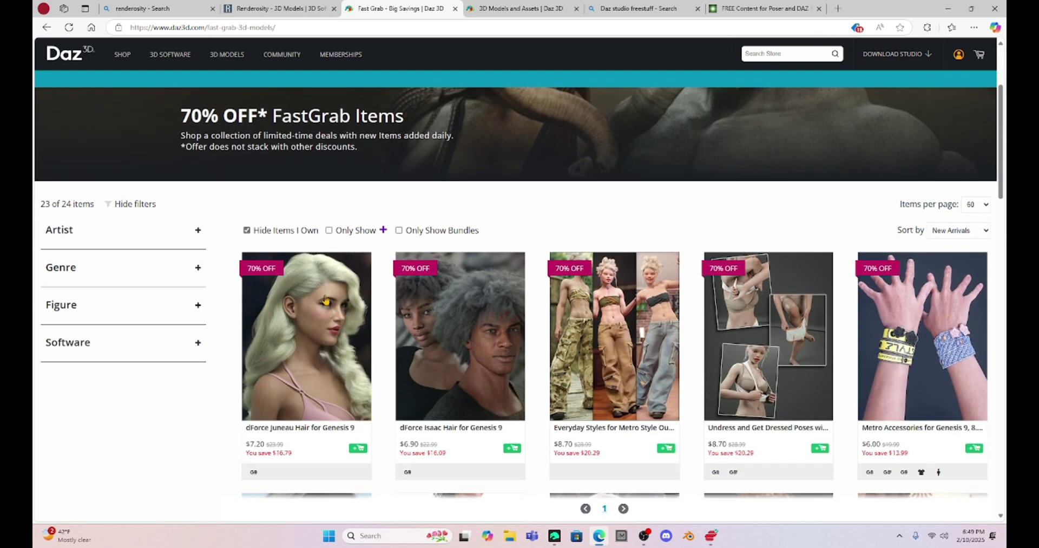
{"action": "scroll", "coordinate": [326, 299], "scroll_direction": "down", "scroll_amount": 1}
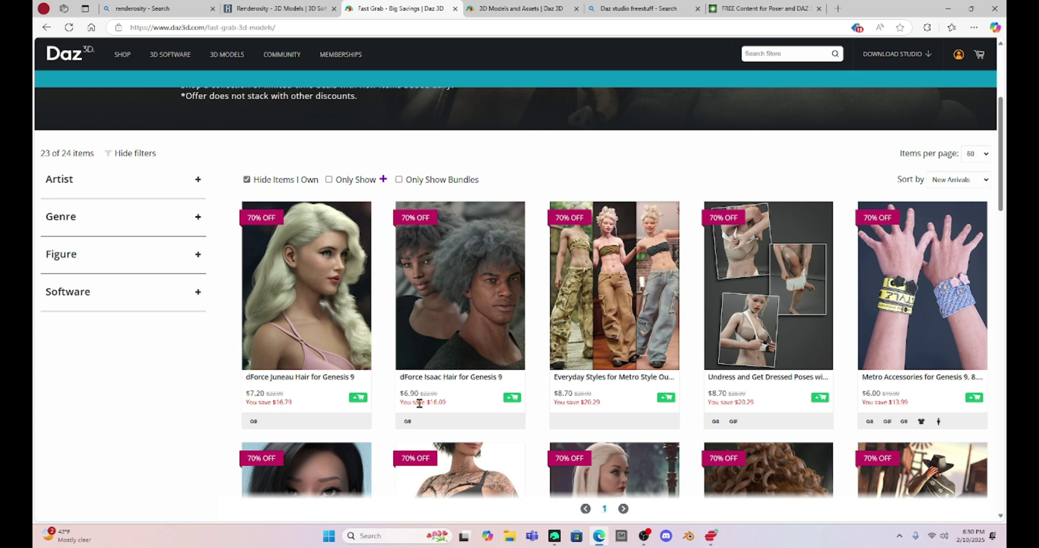
{"action": "scroll", "coordinate": [622, 395], "scroll_direction": "down", "scroll_amount": 3}
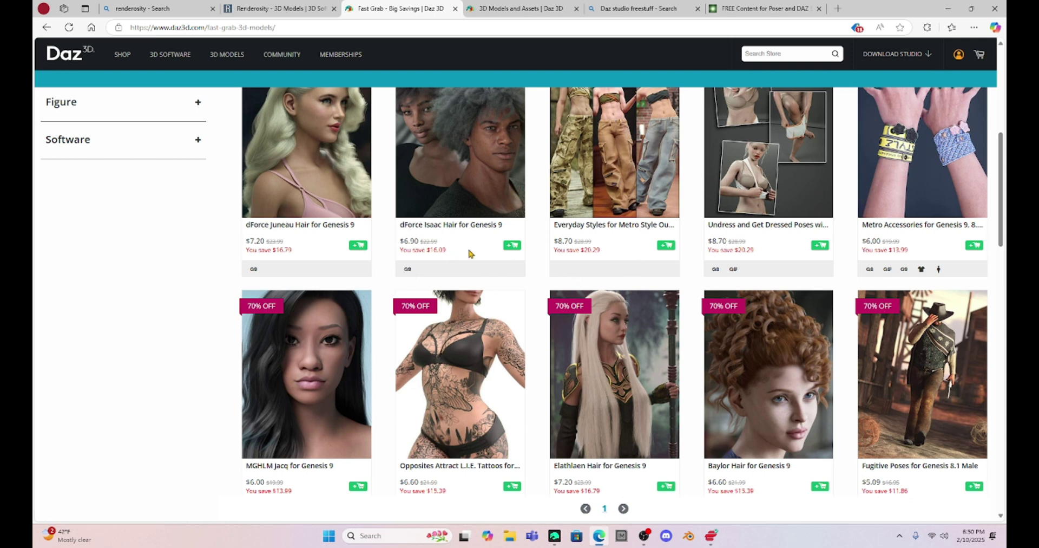
{"action": "scroll", "coordinate": [561, 276], "scroll_direction": "down", "scroll_amount": 5}
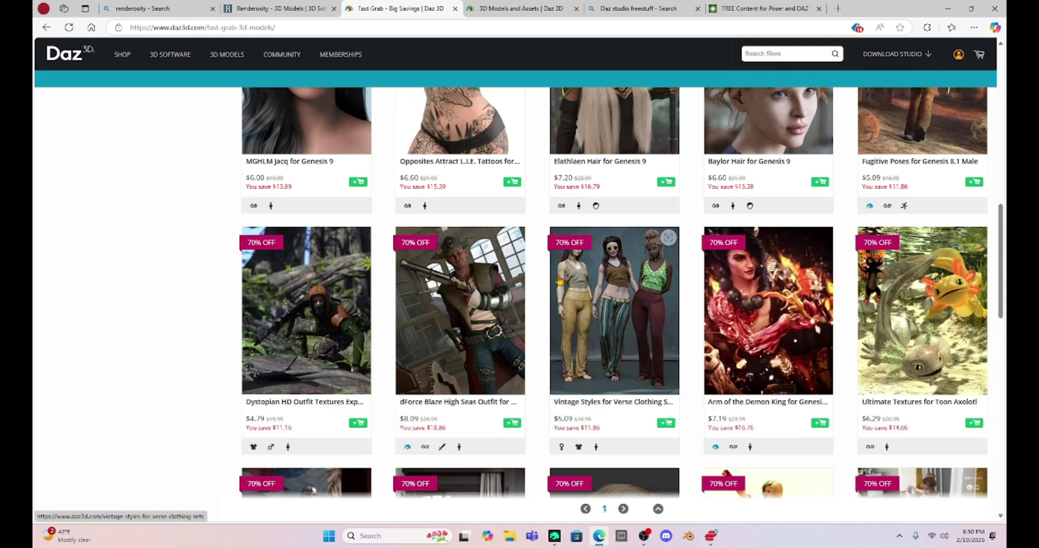
{"action": "scroll", "coordinate": [559, 281], "scroll_direction": "down", "scroll_amount": 2}
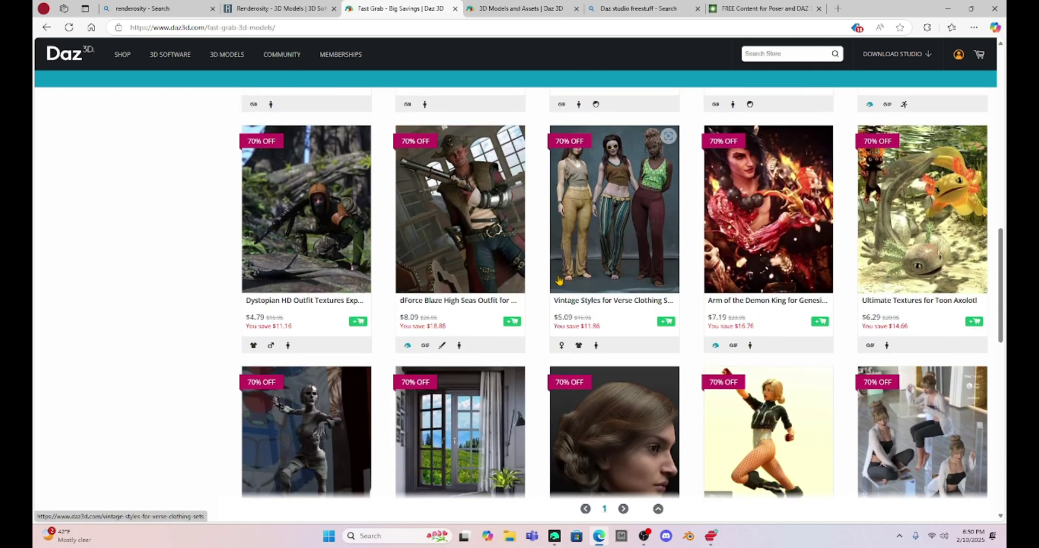
Step: Search the Daz 3D store for "bundles"
{"action": "left_click", "coordinate": [767, 53]}
{"action": "type", "text": "bundle"}
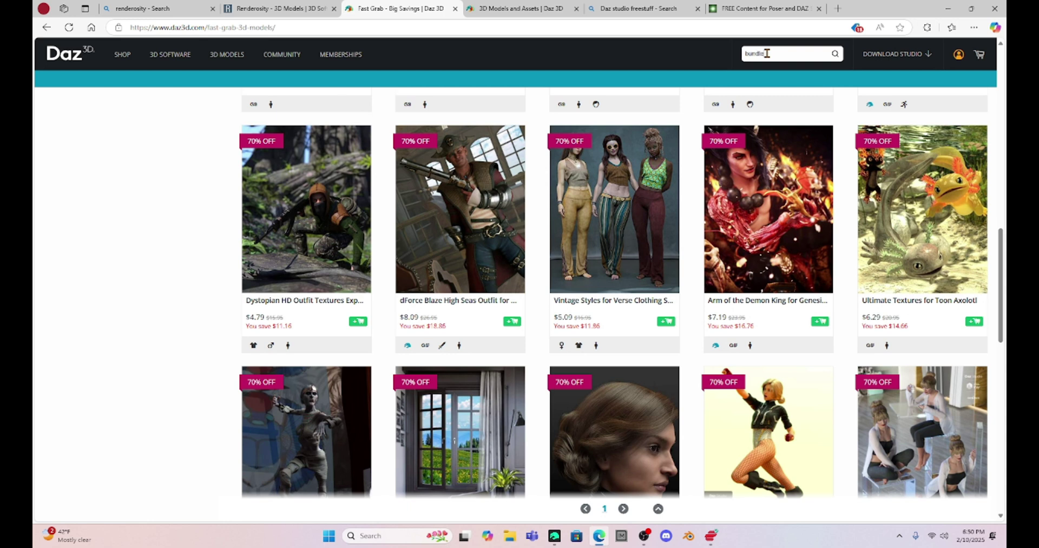
{"action": "key", "text": "Return"}
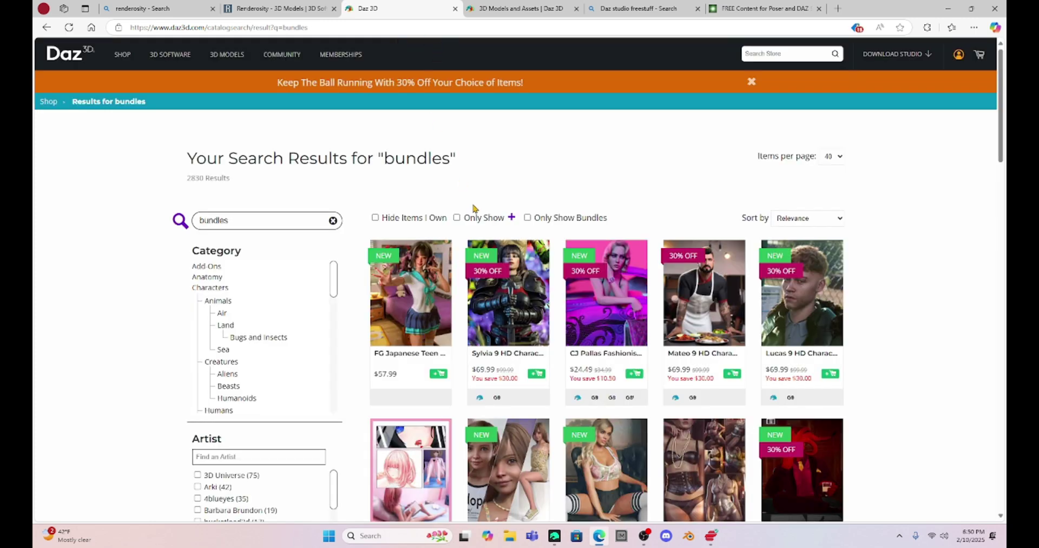
Step: Open the Cozy Day Bundle from the search results and examine its included products, details and preview images
{"action": "scroll", "coordinate": [474, 207], "scroll_direction": "down", "scroll_amount": 3}
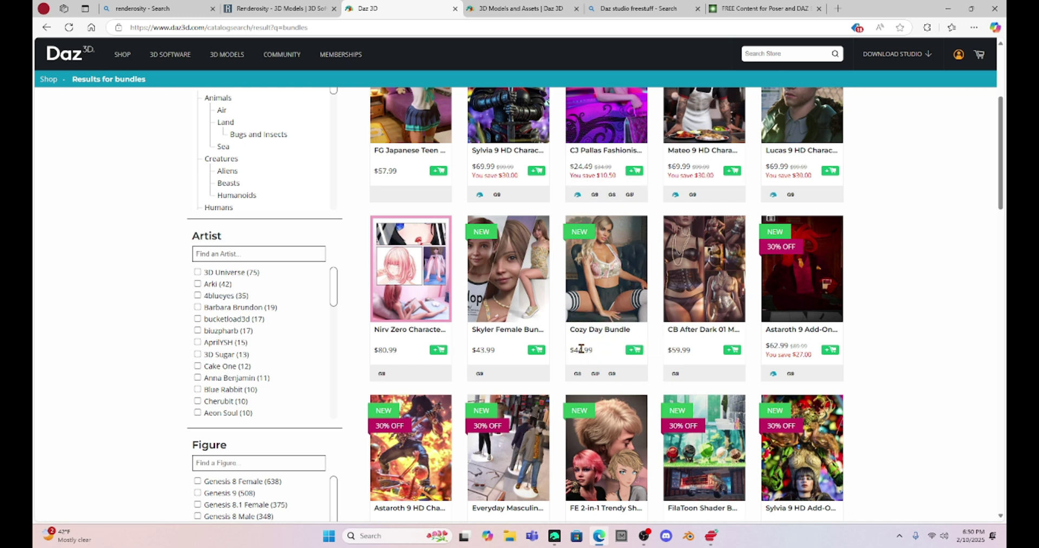
{"action": "left_click", "coordinate": [603, 260]}
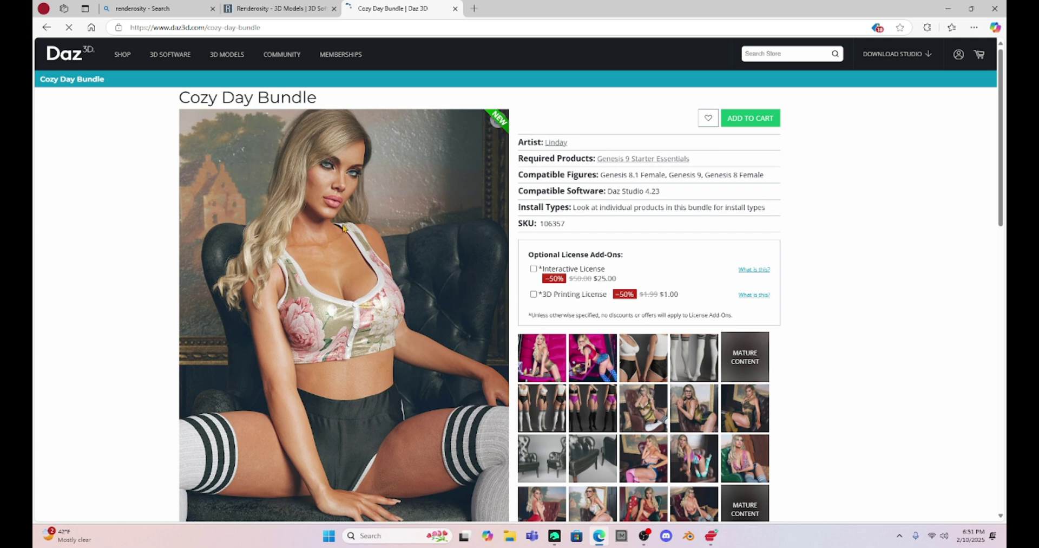
{"action": "scroll", "coordinate": [345, 233], "scroll_direction": "down", "scroll_amount": 5}
{"action": "scroll", "coordinate": [345, 233], "scroll_direction": "down", "scroll_amount": 8}
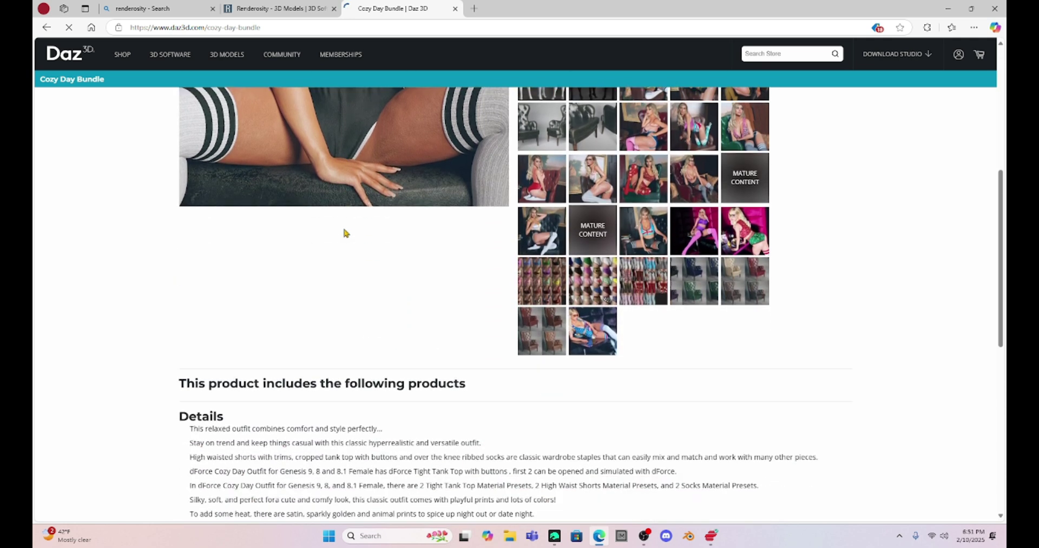
{"action": "scroll", "coordinate": [345, 233], "scroll_direction": "up", "scroll_amount": 1}
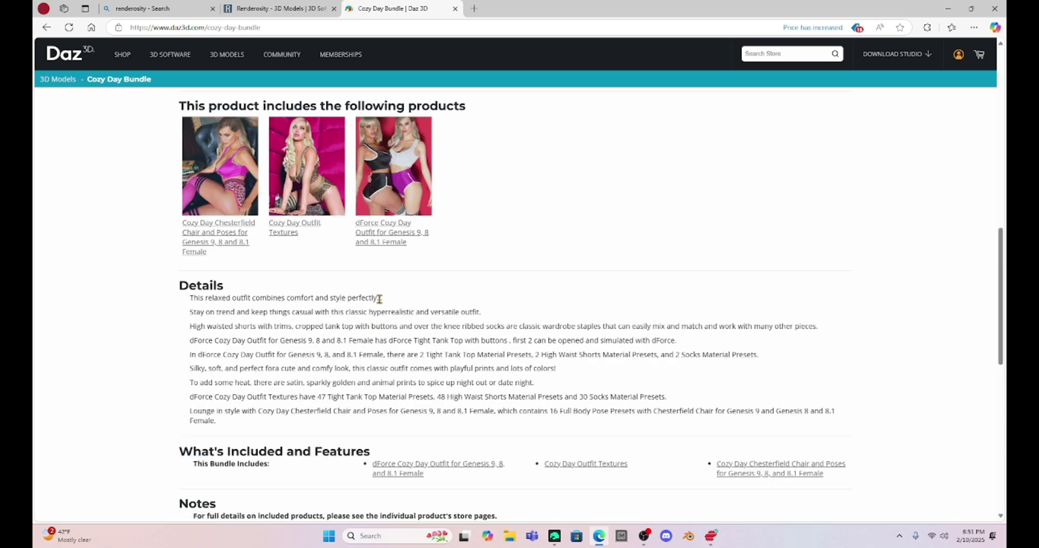
{"action": "scroll", "coordinate": [167, 127], "scroll_direction": "up", "scroll_amount": 1}
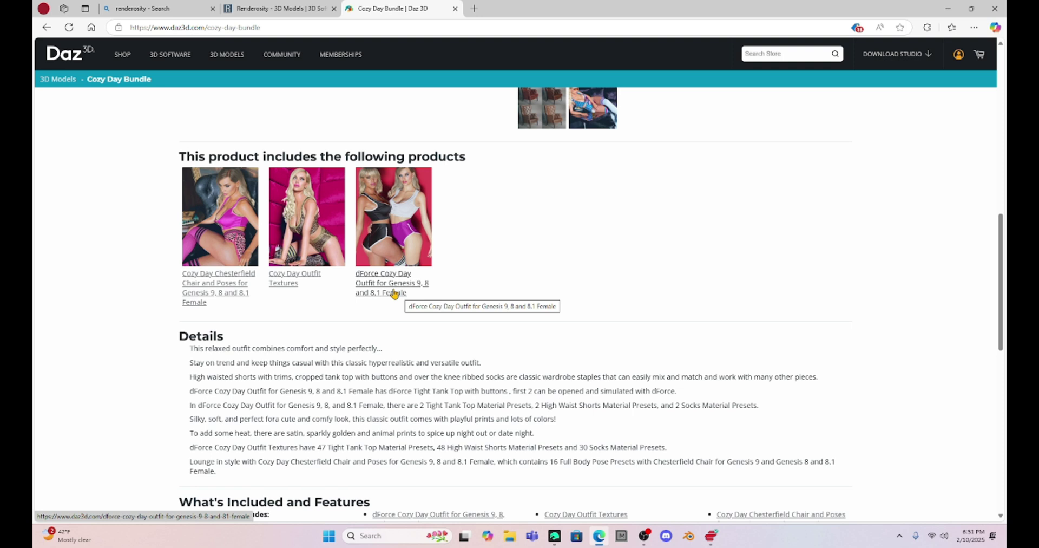
{"action": "scroll", "coordinate": [394, 293], "scroll_direction": "up", "scroll_amount": 3}
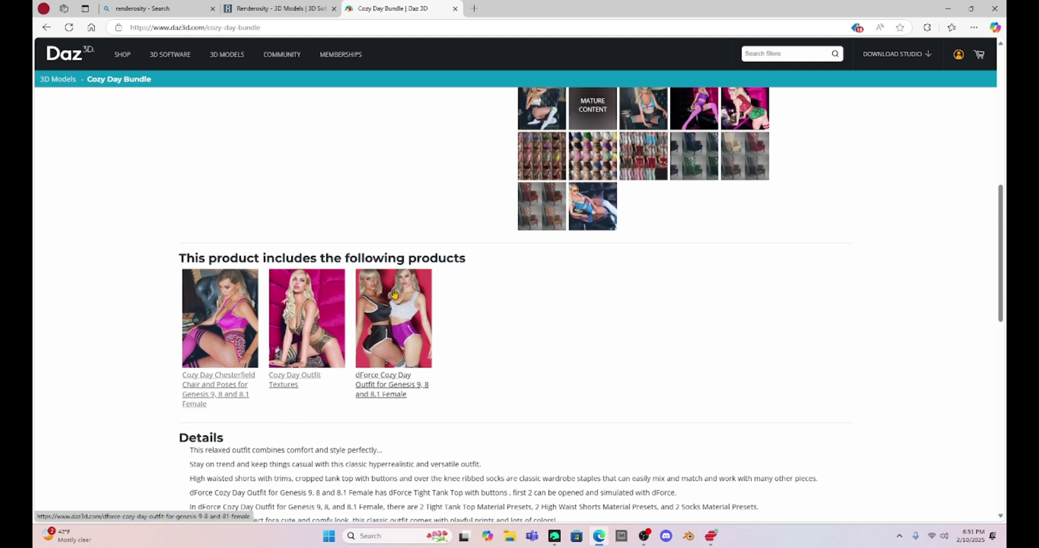
{"action": "scroll", "coordinate": [394, 294], "scroll_direction": "up", "scroll_amount": 3}
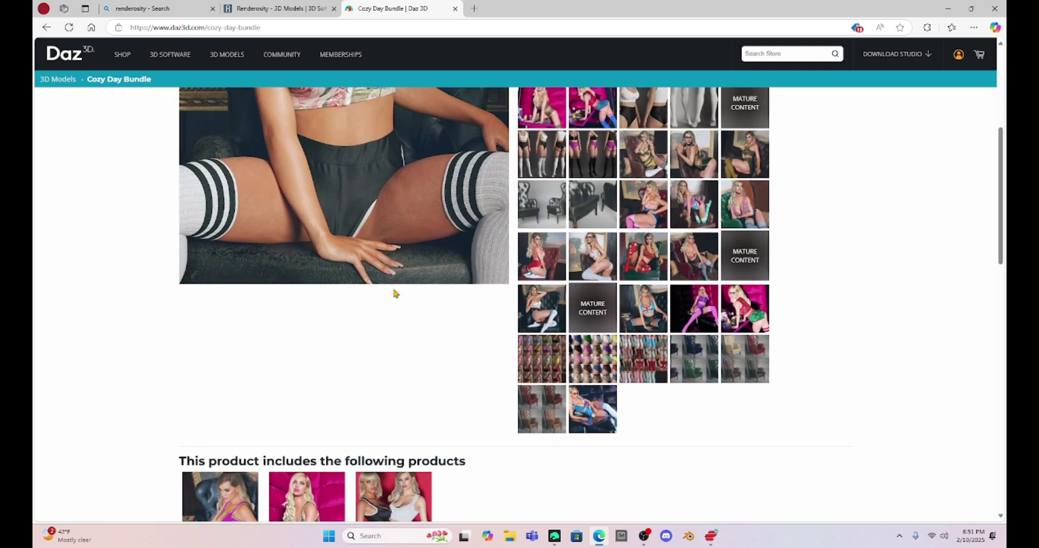
Step: Review the Cozy Day Bundle's price, required products, compatible figures and optional license add-ons
{"action": "scroll", "coordinate": [395, 288], "scroll_direction": "up", "scroll_amount": 4}
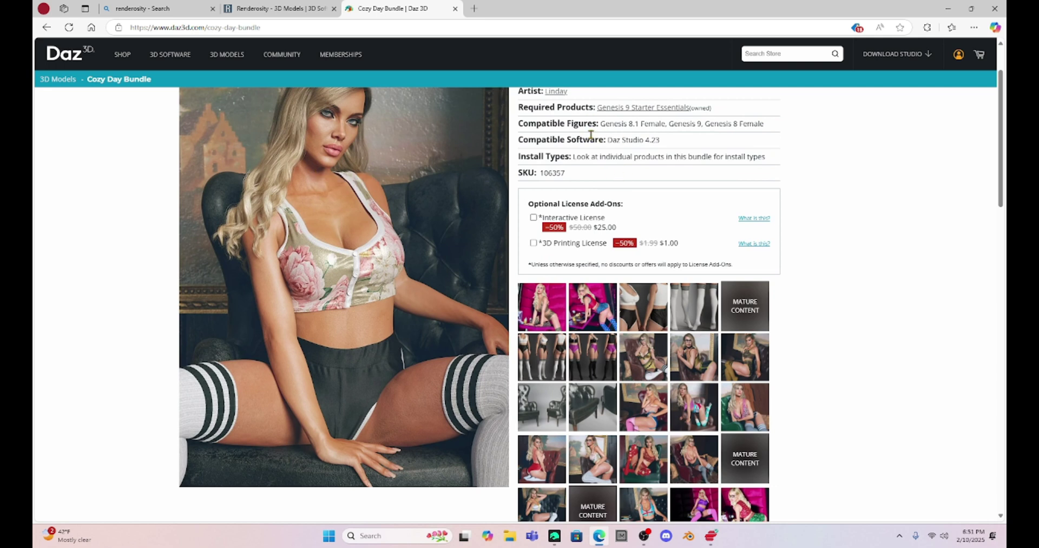
{"action": "scroll", "coordinate": [594, 137], "scroll_direction": "up", "scroll_amount": 1}
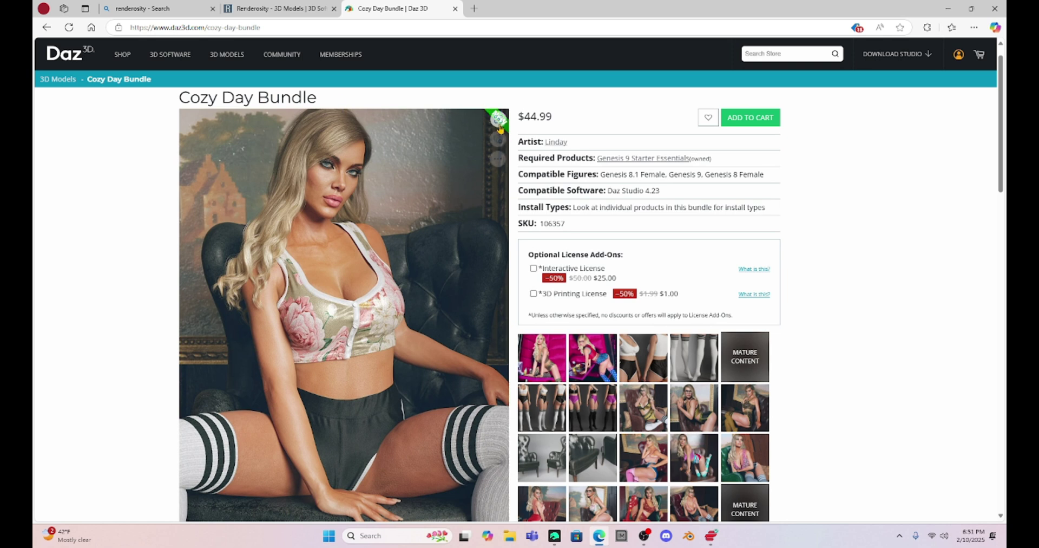
Step: Return to the "bundles" search results, open the FG Japanese Teen Style Bundle and examine its included products and details
{"action": "left_click", "coordinate": [46, 27]}
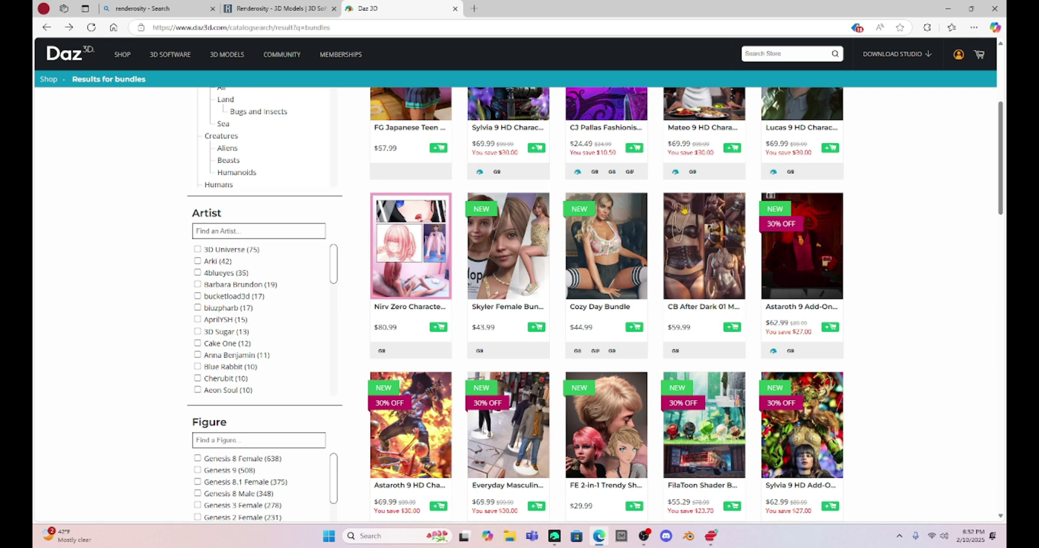
{"action": "scroll", "coordinate": [559, 225], "scroll_direction": "up", "scroll_amount": 2}
{"action": "scroll", "coordinate": [559, 225], "scroll_direction": "up", "scroll_amount": 2}
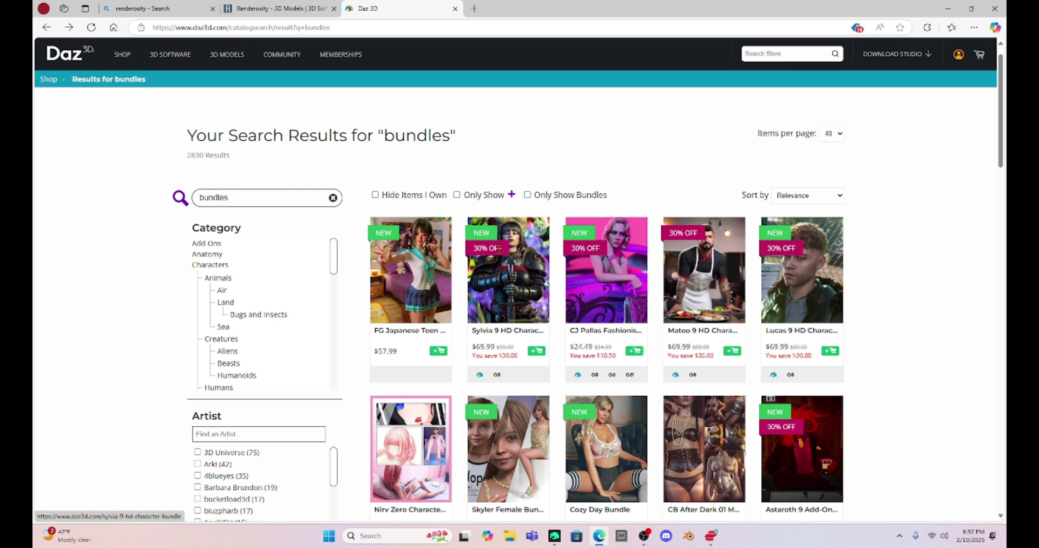
{"action": "left_click", "coordinate": [436, 265]}
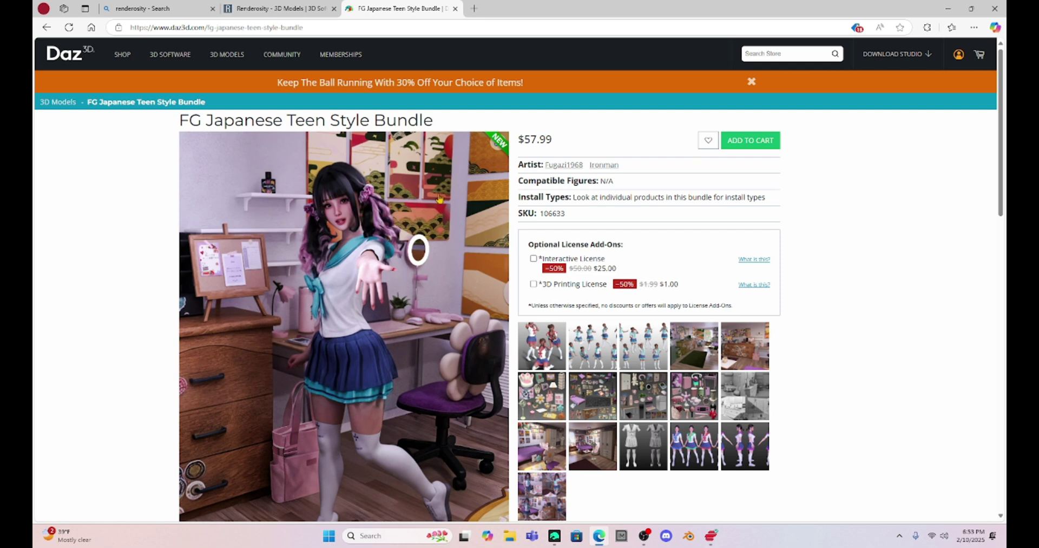
{"action": "scroll", "coordinate": [389, 181], "scroll_direction": "down", "scroll_amount": 5}
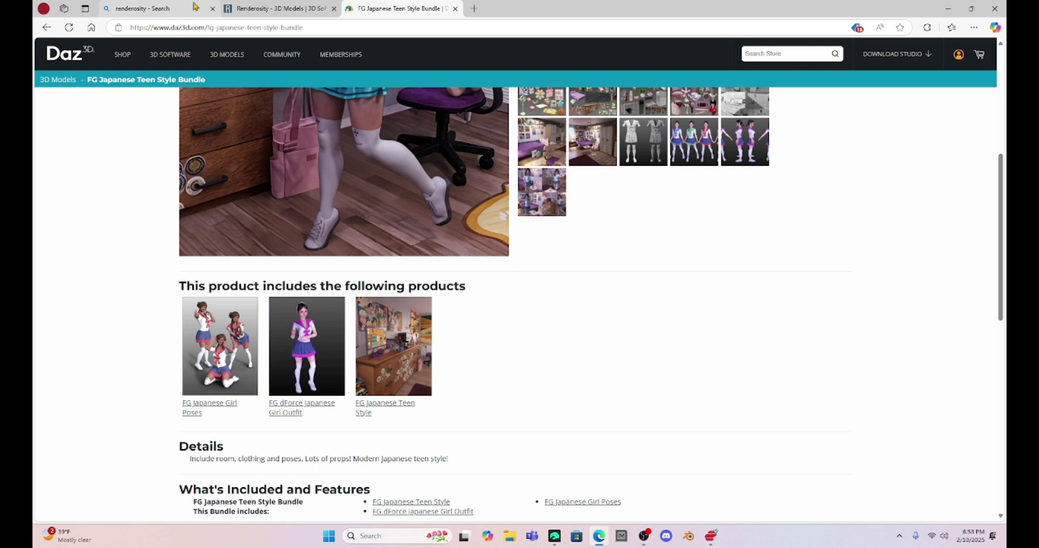
Step: Go back to the open Renderosity free stuff page and browse its downloadable models
{"action": "left_click", "coordinate": [265, 9]}
{"action": "scroll", "coordinate": [577, 305], "scroll_direction": "down", "scroll_amount": 4}
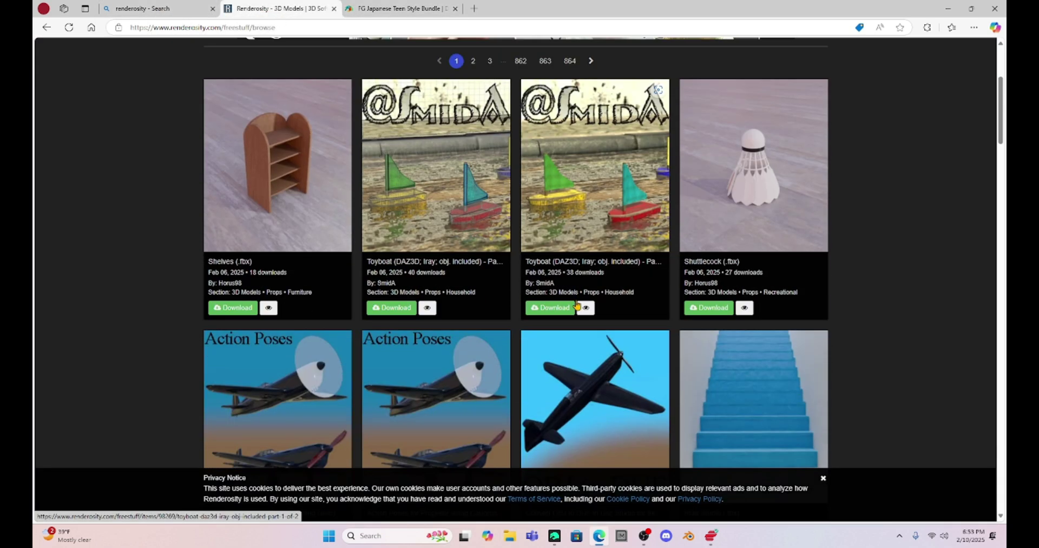
{"action": "scroll", "coordinate": [577, 306], "scroll_direction": "down", "scroll_amount": 2}
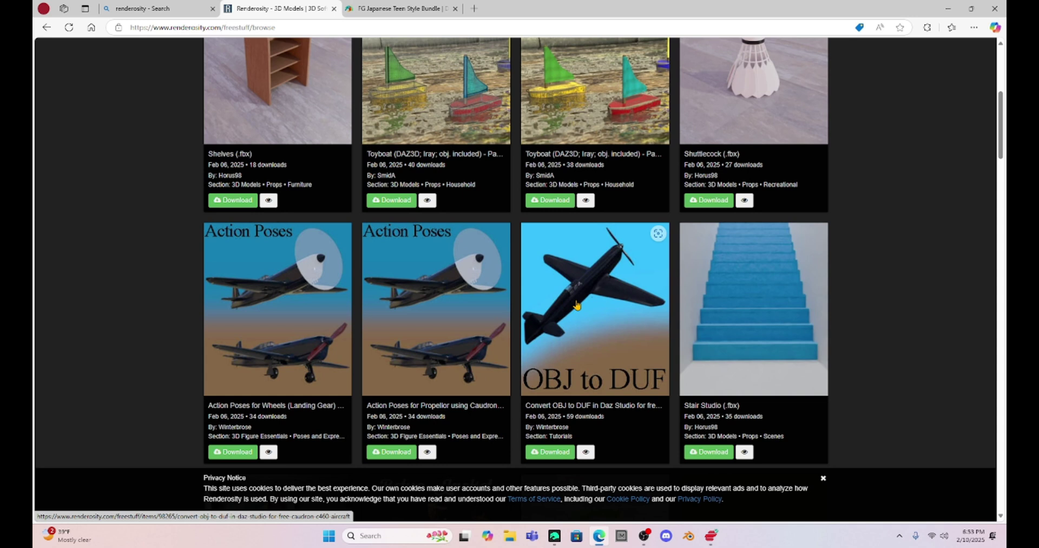
Step: Switch to DAZ Studio and inspect the Milica scene, from the figure on the couch out to the house exterior and back
{"action": "left_click", "coordinate": [555, 536]}
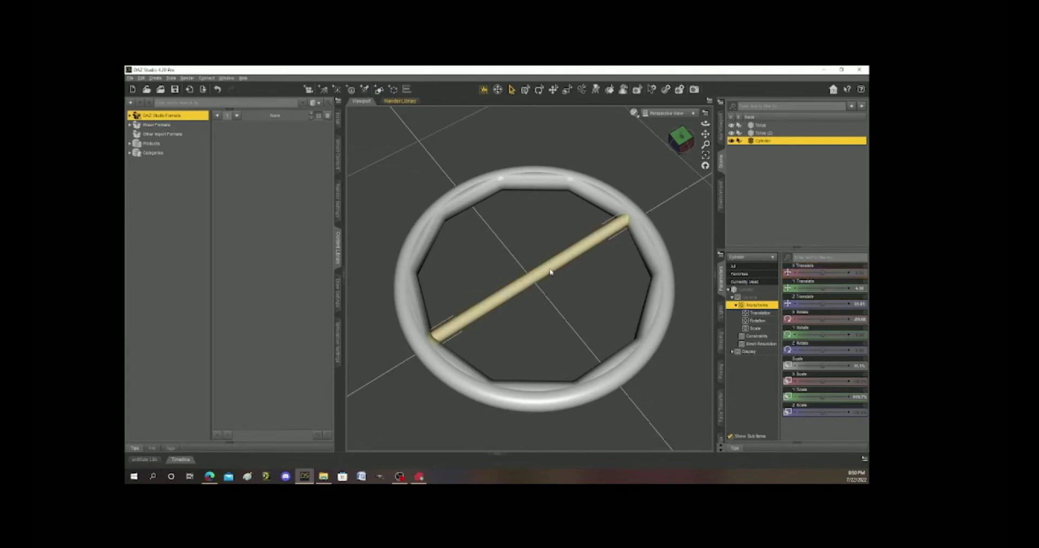
{"action": "left_click", "coordinate": [946, 531]}
{"action": "key", "text": "shift+period"}
{"action": "left_click", "coordinate": [946, 531]}
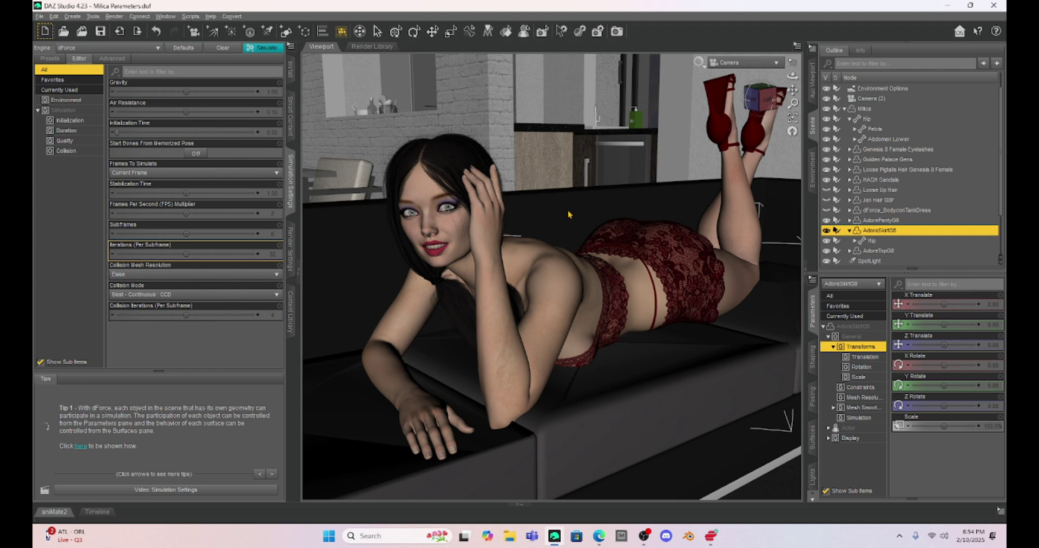
{"action": "scroll", "coordinate": [568, 213], "scroll_direction": "down", "scroll_amount": 5}
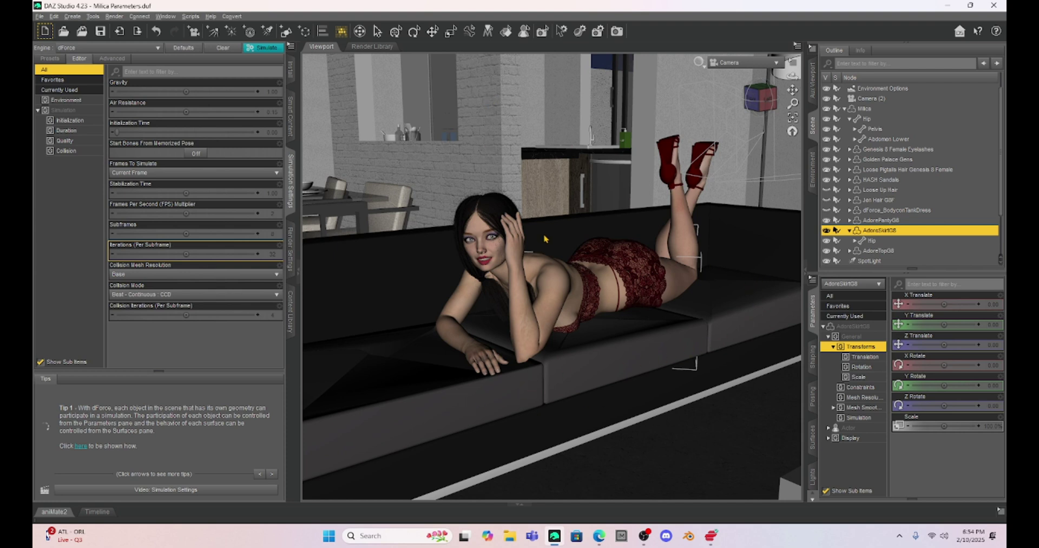
{"action": "scroll", "coordinate": [546, 236], "scroll_direction": "down", "scroll_amount": 5}
{"action": "scroll", "coordinate": [543, 238], "scroll_direction": "down", "scroll_amount": 5}
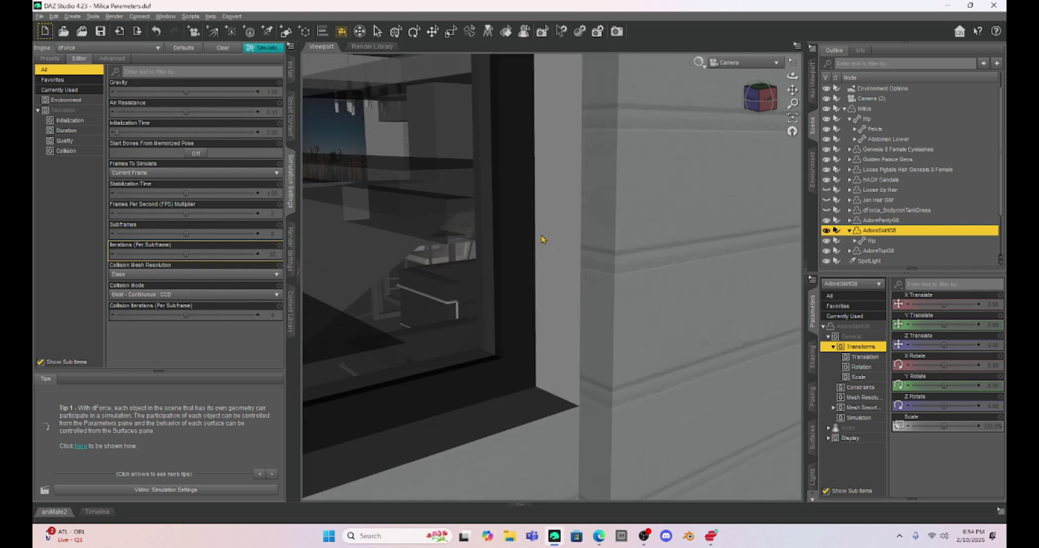
{"action": "scroll", "coordinate": [543, 239], "scroll_direction": "down", "scroll_amount": 8}
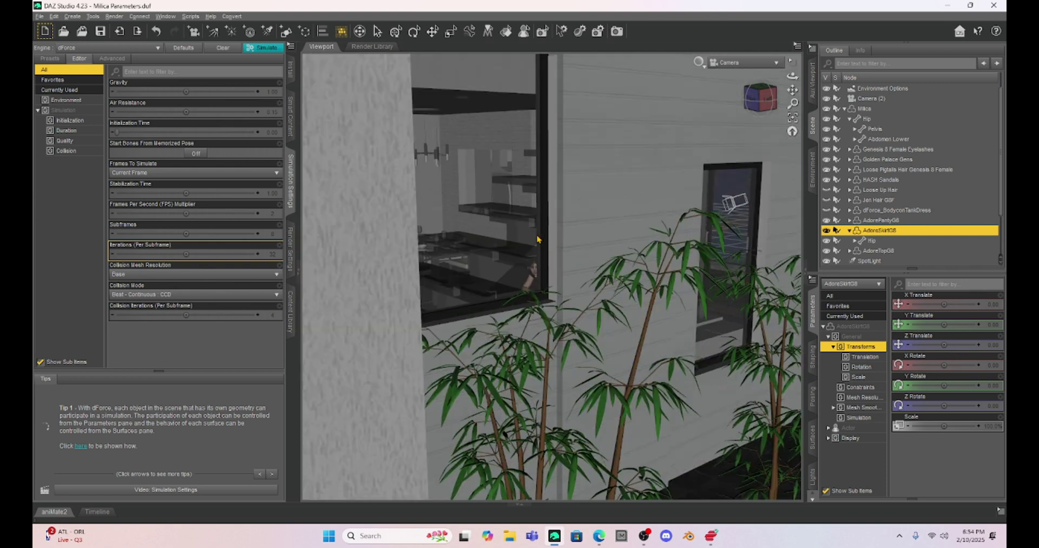
{"action": "scroll", "coordinate": [537, 238], "scroll_direction": "down", "scroll_amount": 8}
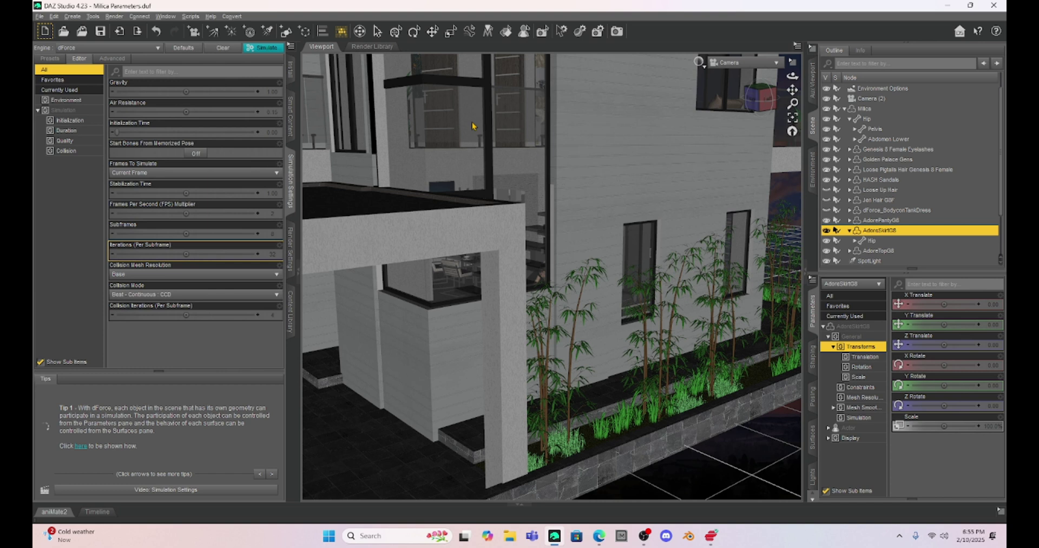
{"action": "scroll", "coordinate": [596, 213], "scroll_direction": "up", "scroll_amount": 10}
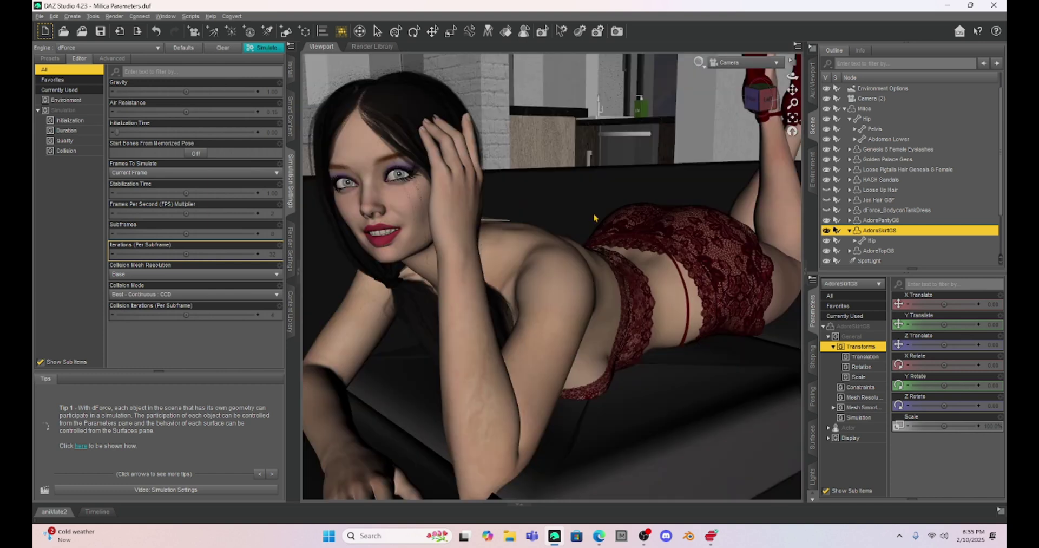
{"action": "scroll", "coordinate": [594, 217], "scroll_direction": "down", "scroll_amount": 6}
{"action": "scroll", "coordinate": [593, 213], "scroll_direction": "up", "scroll_amount": 2}
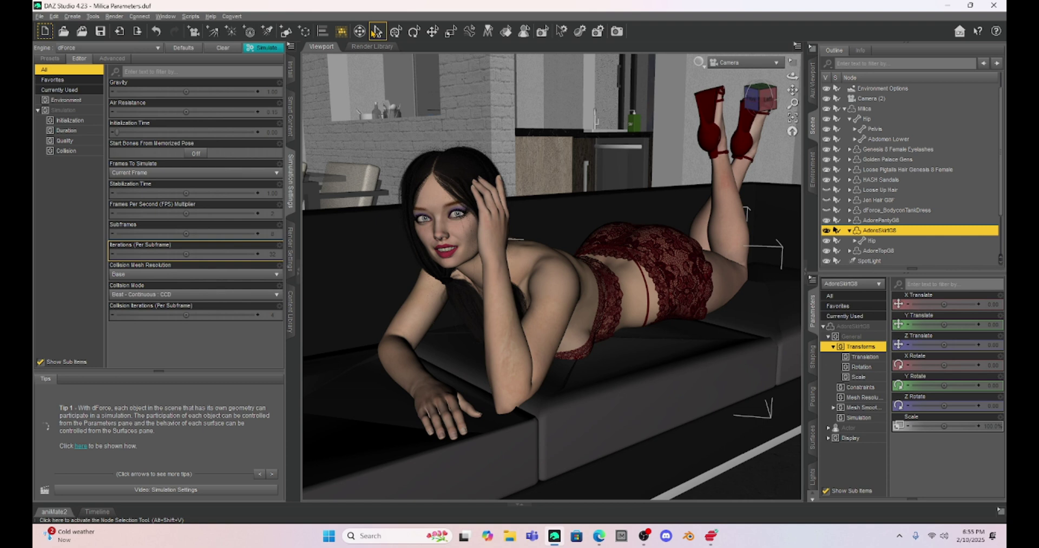
Step: Activate the Node Selection tool and browse the material presets of the AdoreLingerie set in the Content Library
{"action": "left_click", "coordinate": [376, 31]}
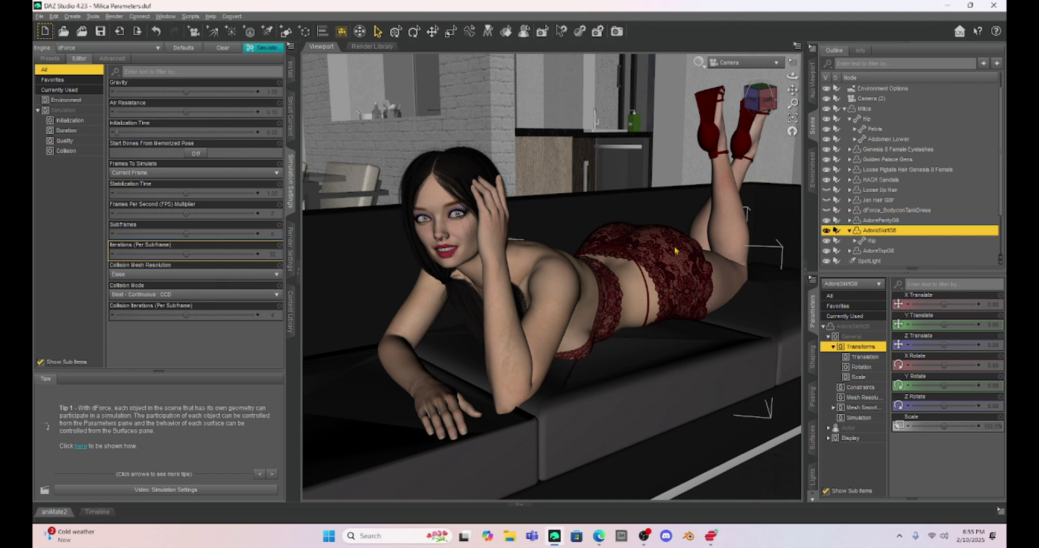
{"action": "left_click", "coordinate": [288, 307]}
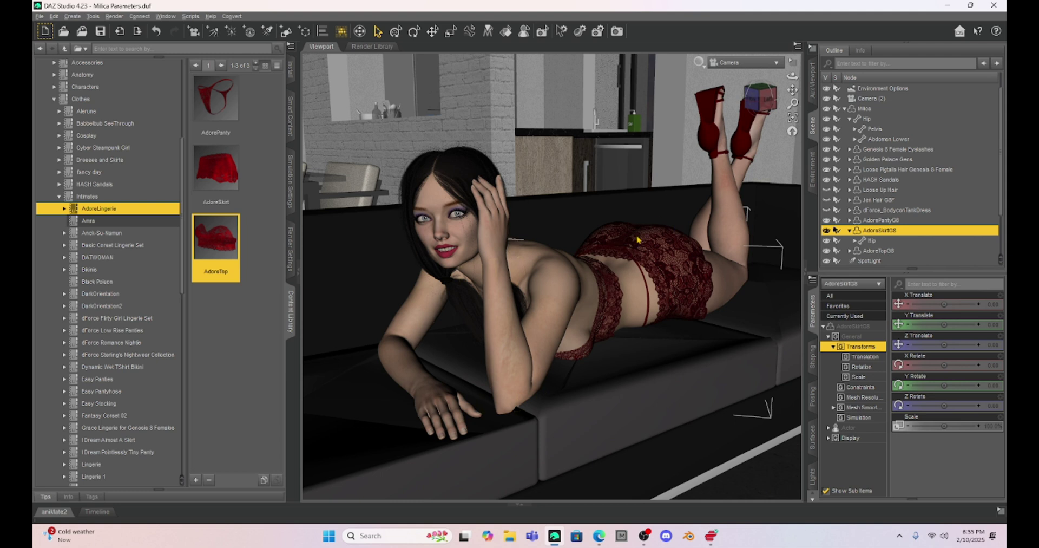
{"action": "left_click", "coordinate": [64, 209]}
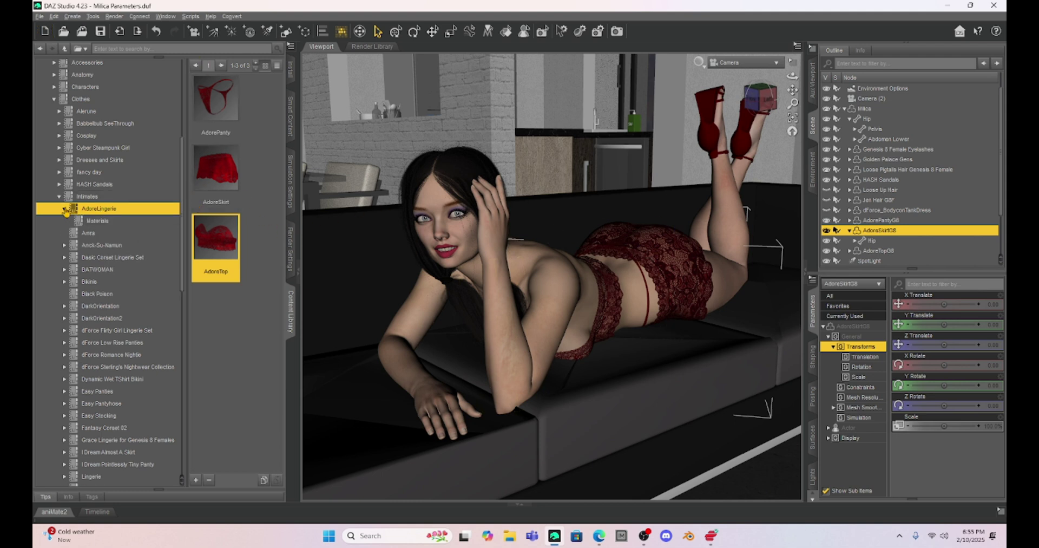
{"action": "left_click", "coordinate": [90, 226]}
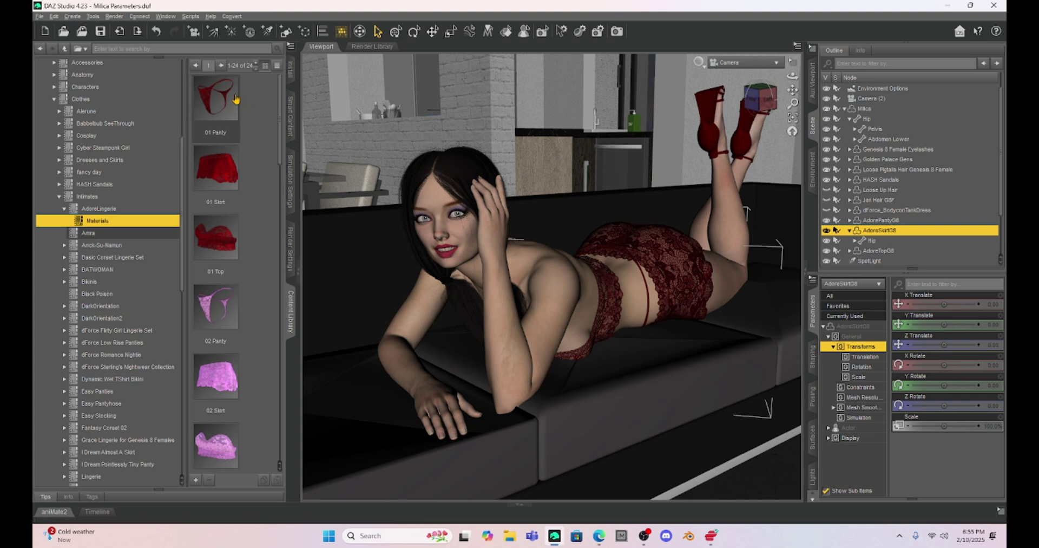
{"action": "scroll", "coordinate": [228, 335], "scroll_direction": "down", "scroll_amount": 5}
{"action": "scroll", "coordinate": [236, 360], "scroll_direction": "down", "scroll_amount": 2}
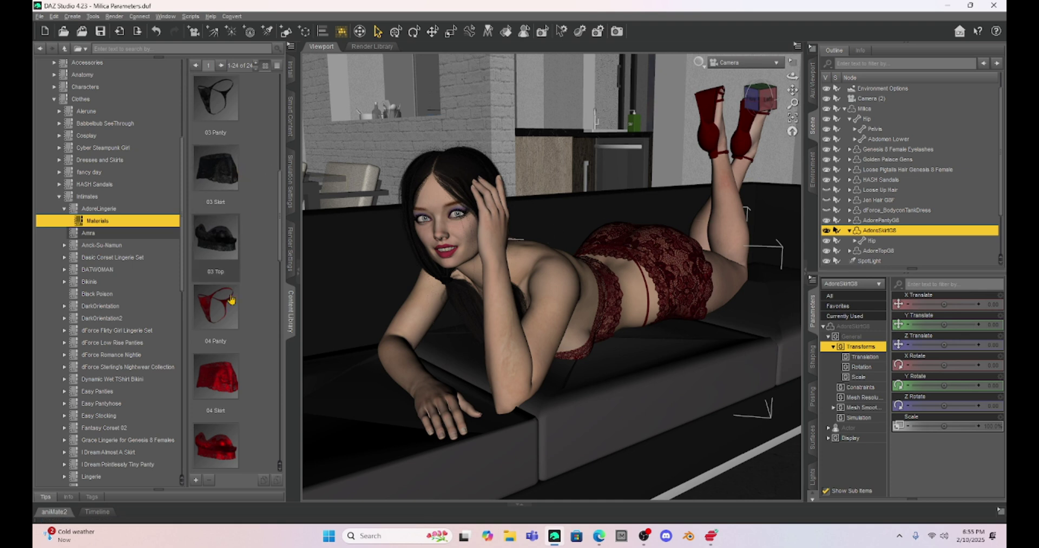
{"action": "scroll", "coordinate": [233, 375], "scroll_direction": "down", "scroll_amount": 3}
{"action": "scroll", "coordinate": [233, 375], "scroll_direction": "down", "scroll_amount": 4}
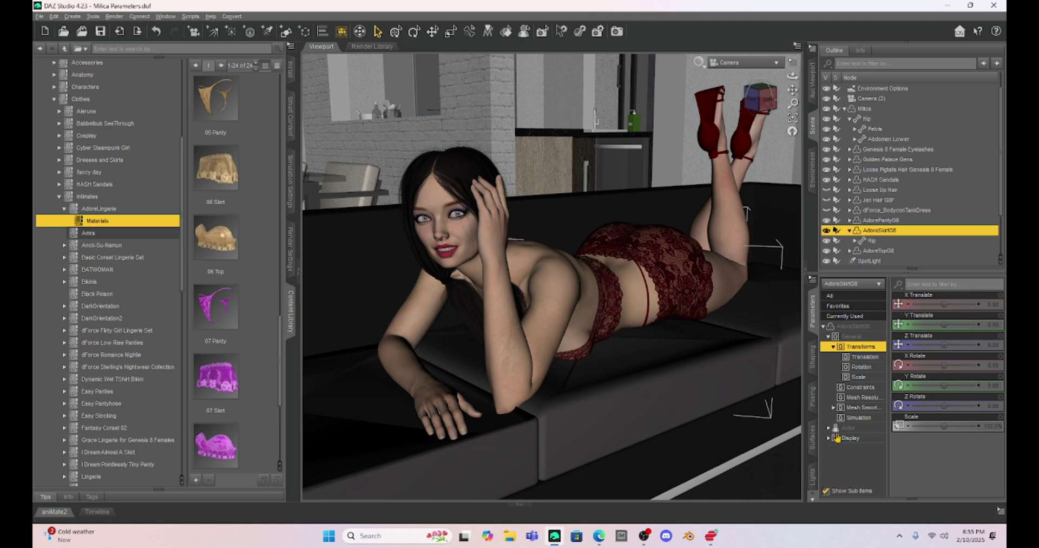
Step: Show the surface settings of AdoreSkirtG8 and expand its Skirt surface to list the adjustable property groups
{"action": "left_click", "coordinate": [813, 437]}
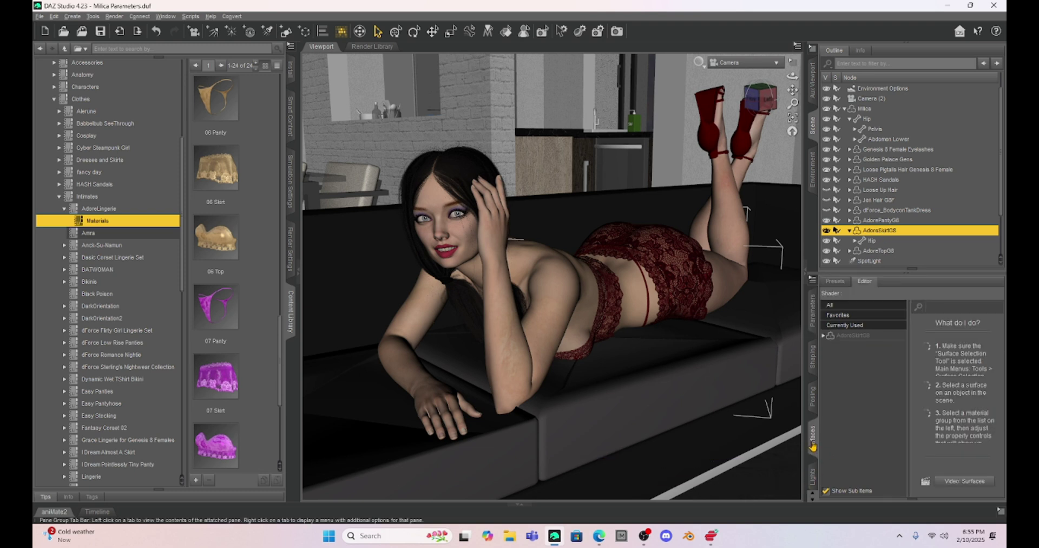
{"action": "left_click", "coordinate": [824, 335]}
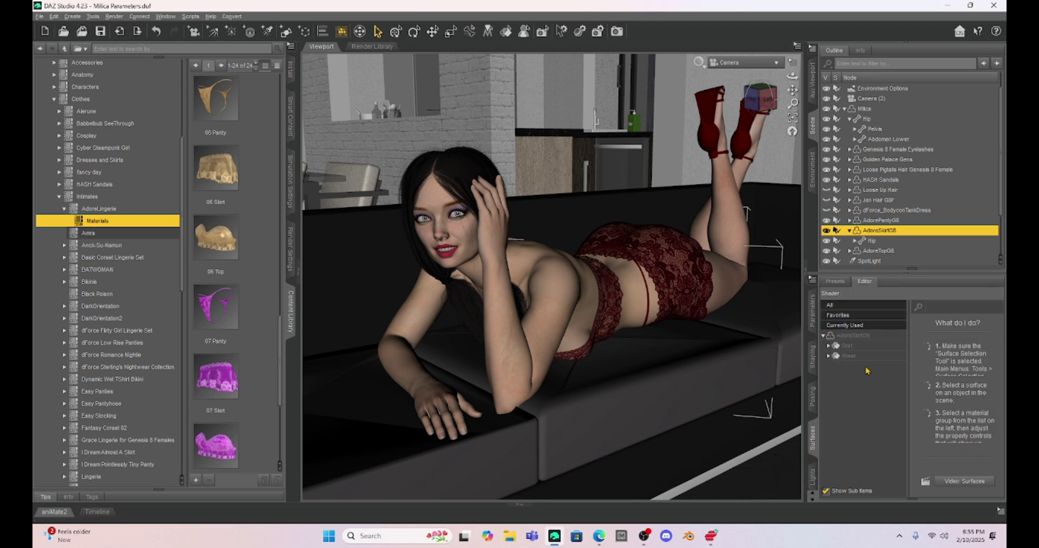
{"action": "left_click", "coordinate": [829, 345]}
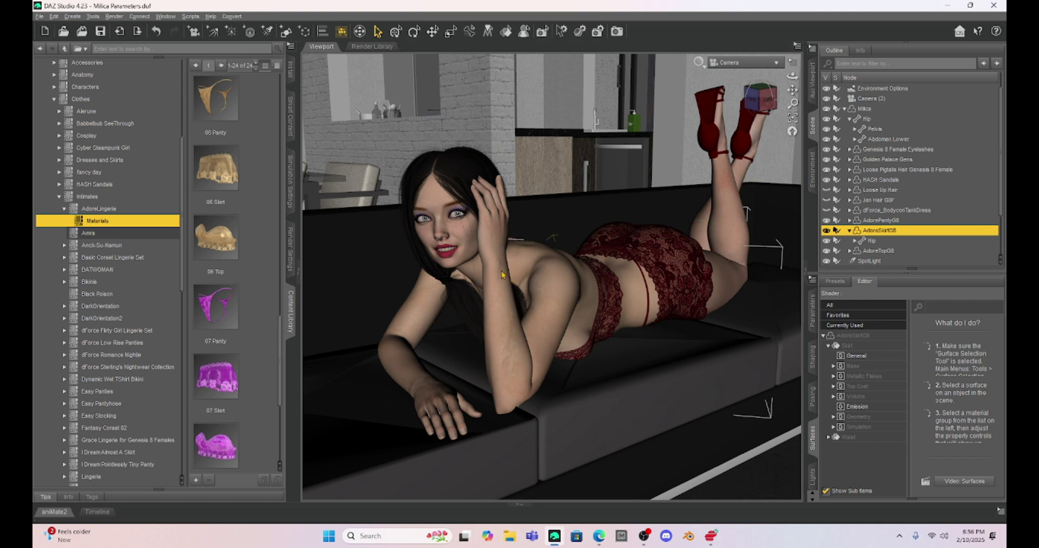
Step: Select the head of the Milica figure in the scene
{"action": "left_click", "coordinate": [441, 234]}
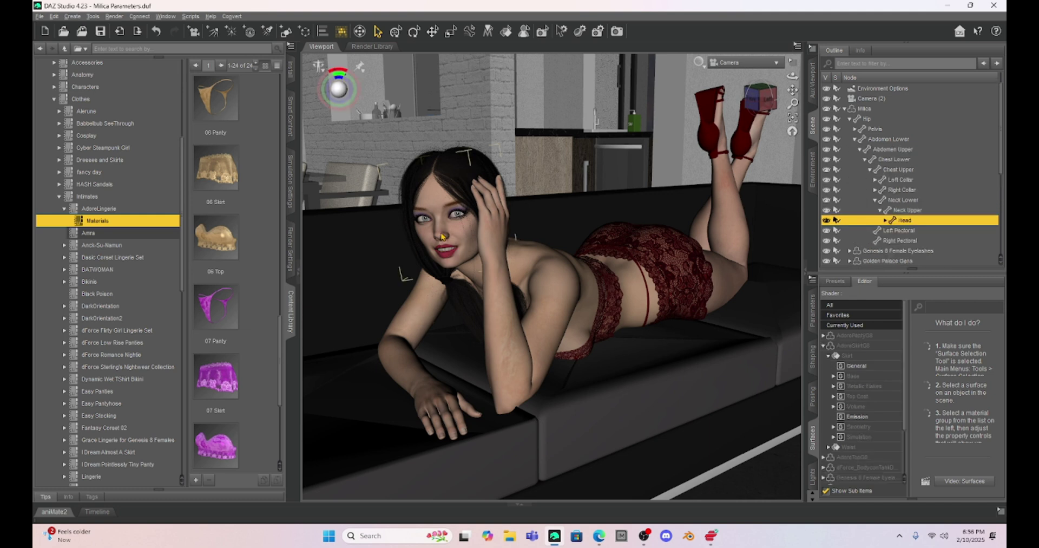